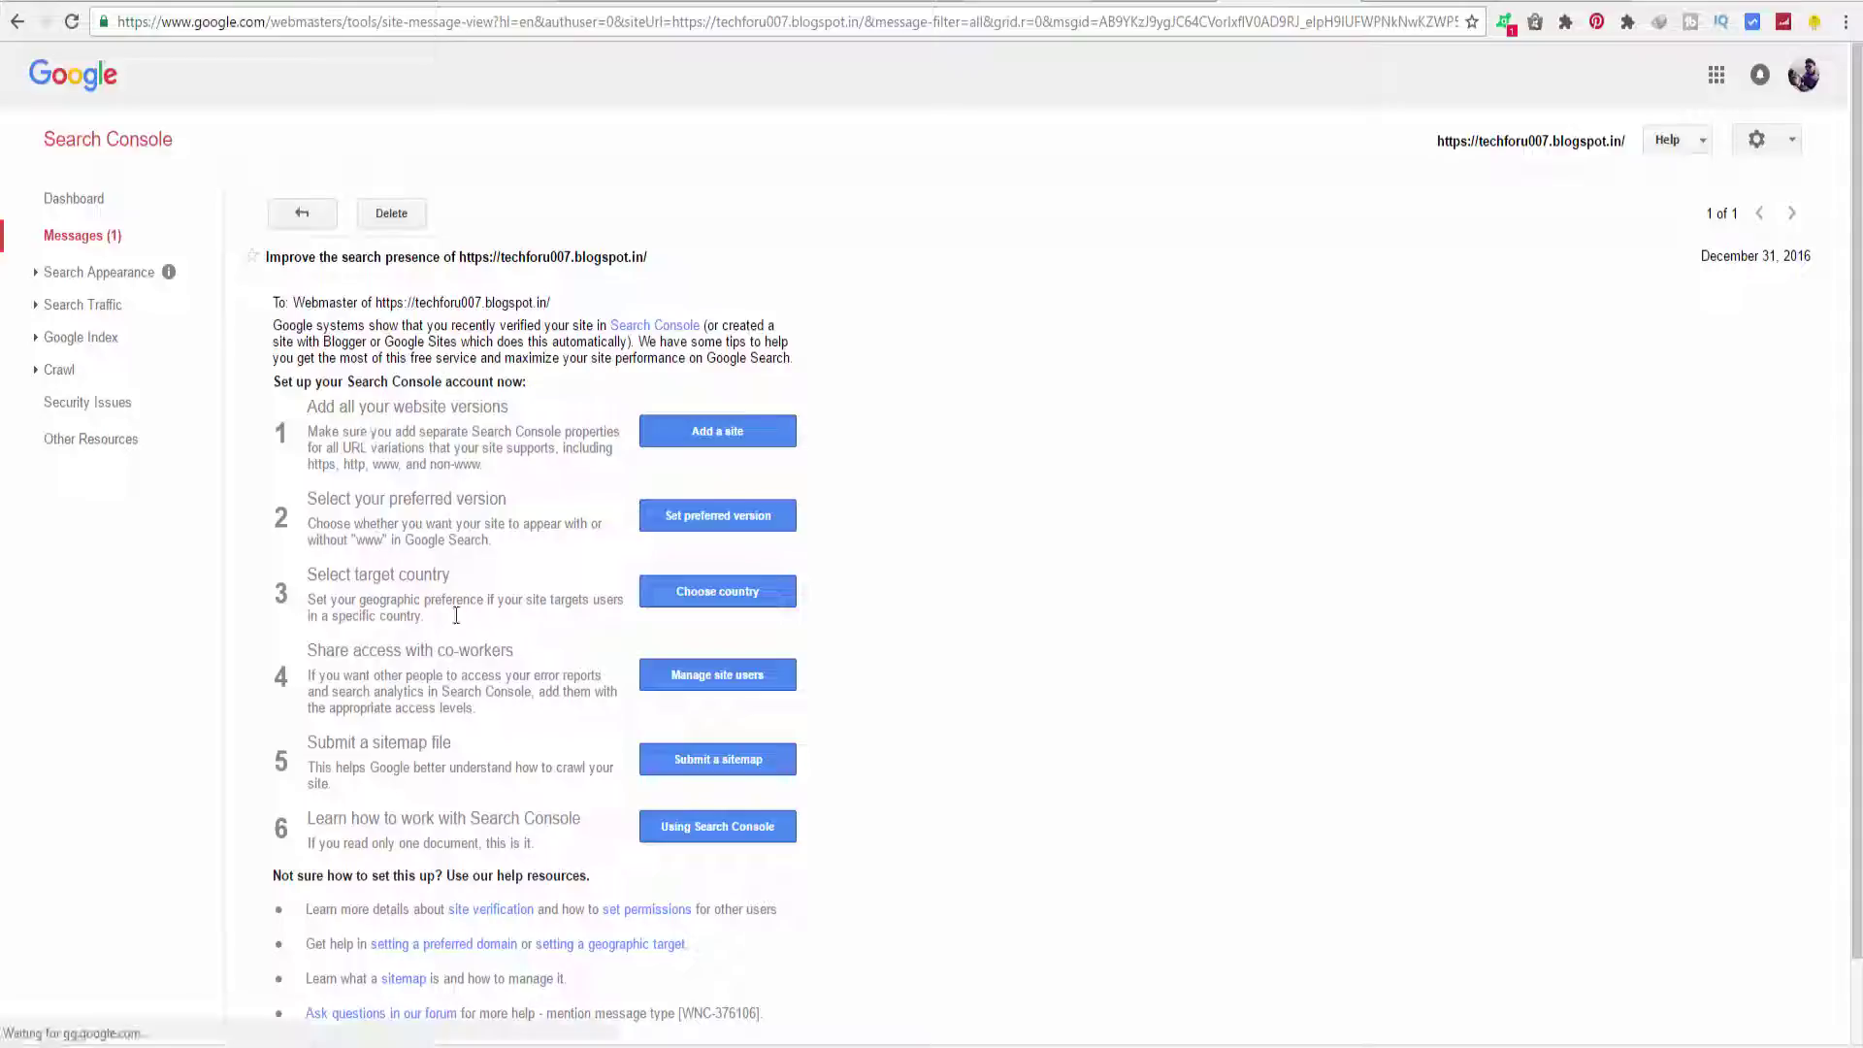
- Expand Search Traffic and open the Search Analytics report for the techforu007 blog
{"action": "scroll", "coordinate": [410, 522], "scroll_direction": "down", "scroll_amount": 1}
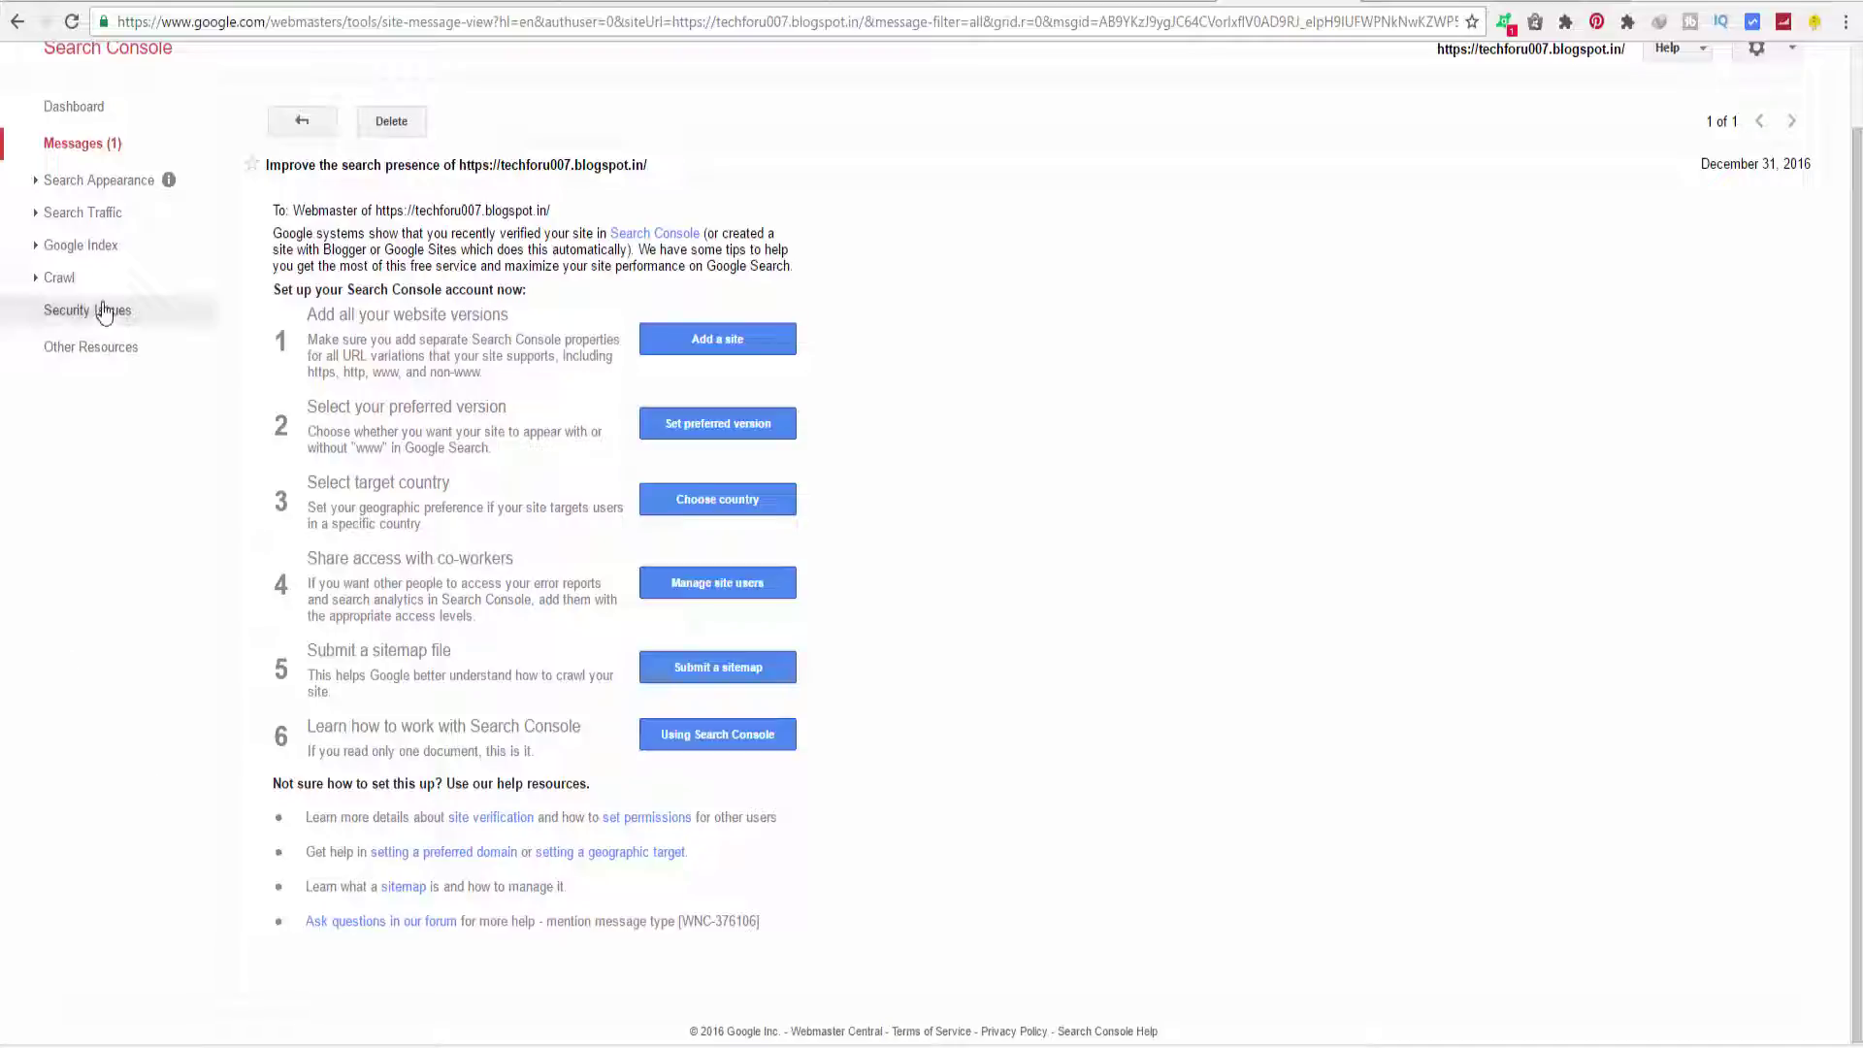
{"action": "left_click", "coordinate": [93, 213]}
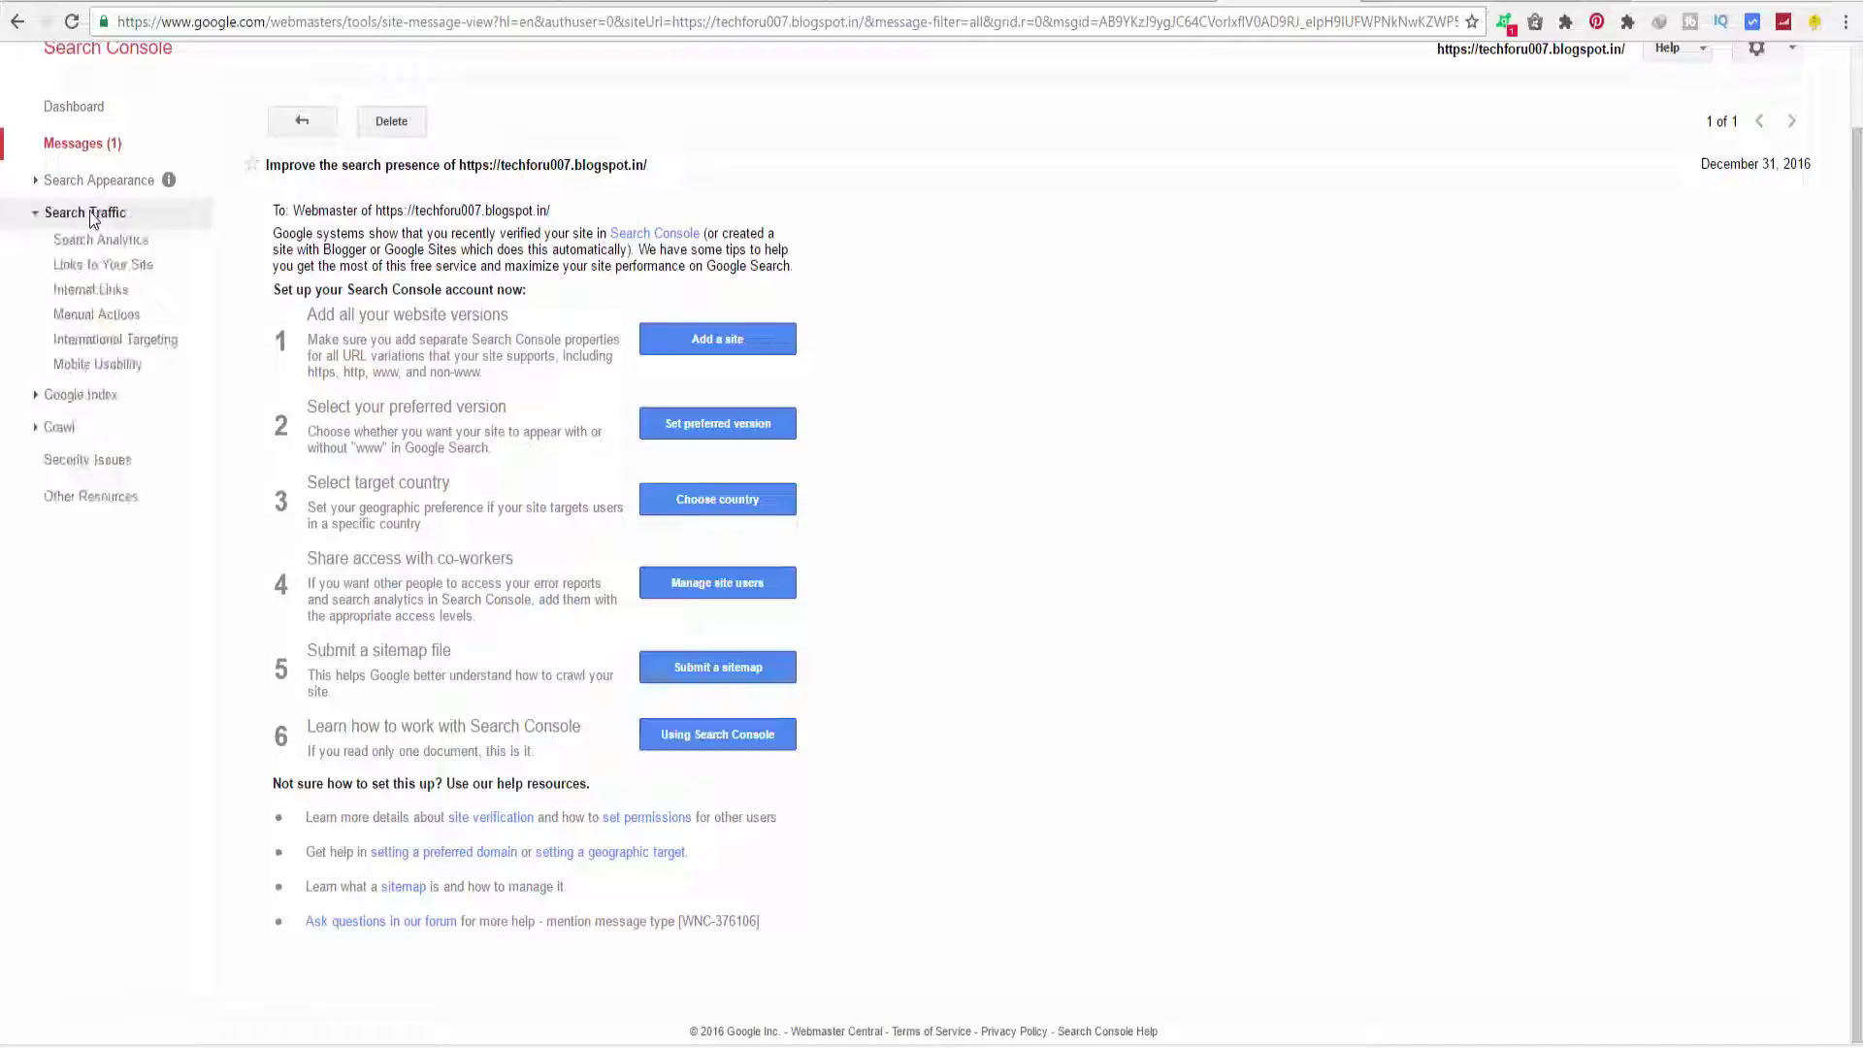
{"action": "left_click", "coordinate": [126, 253]}
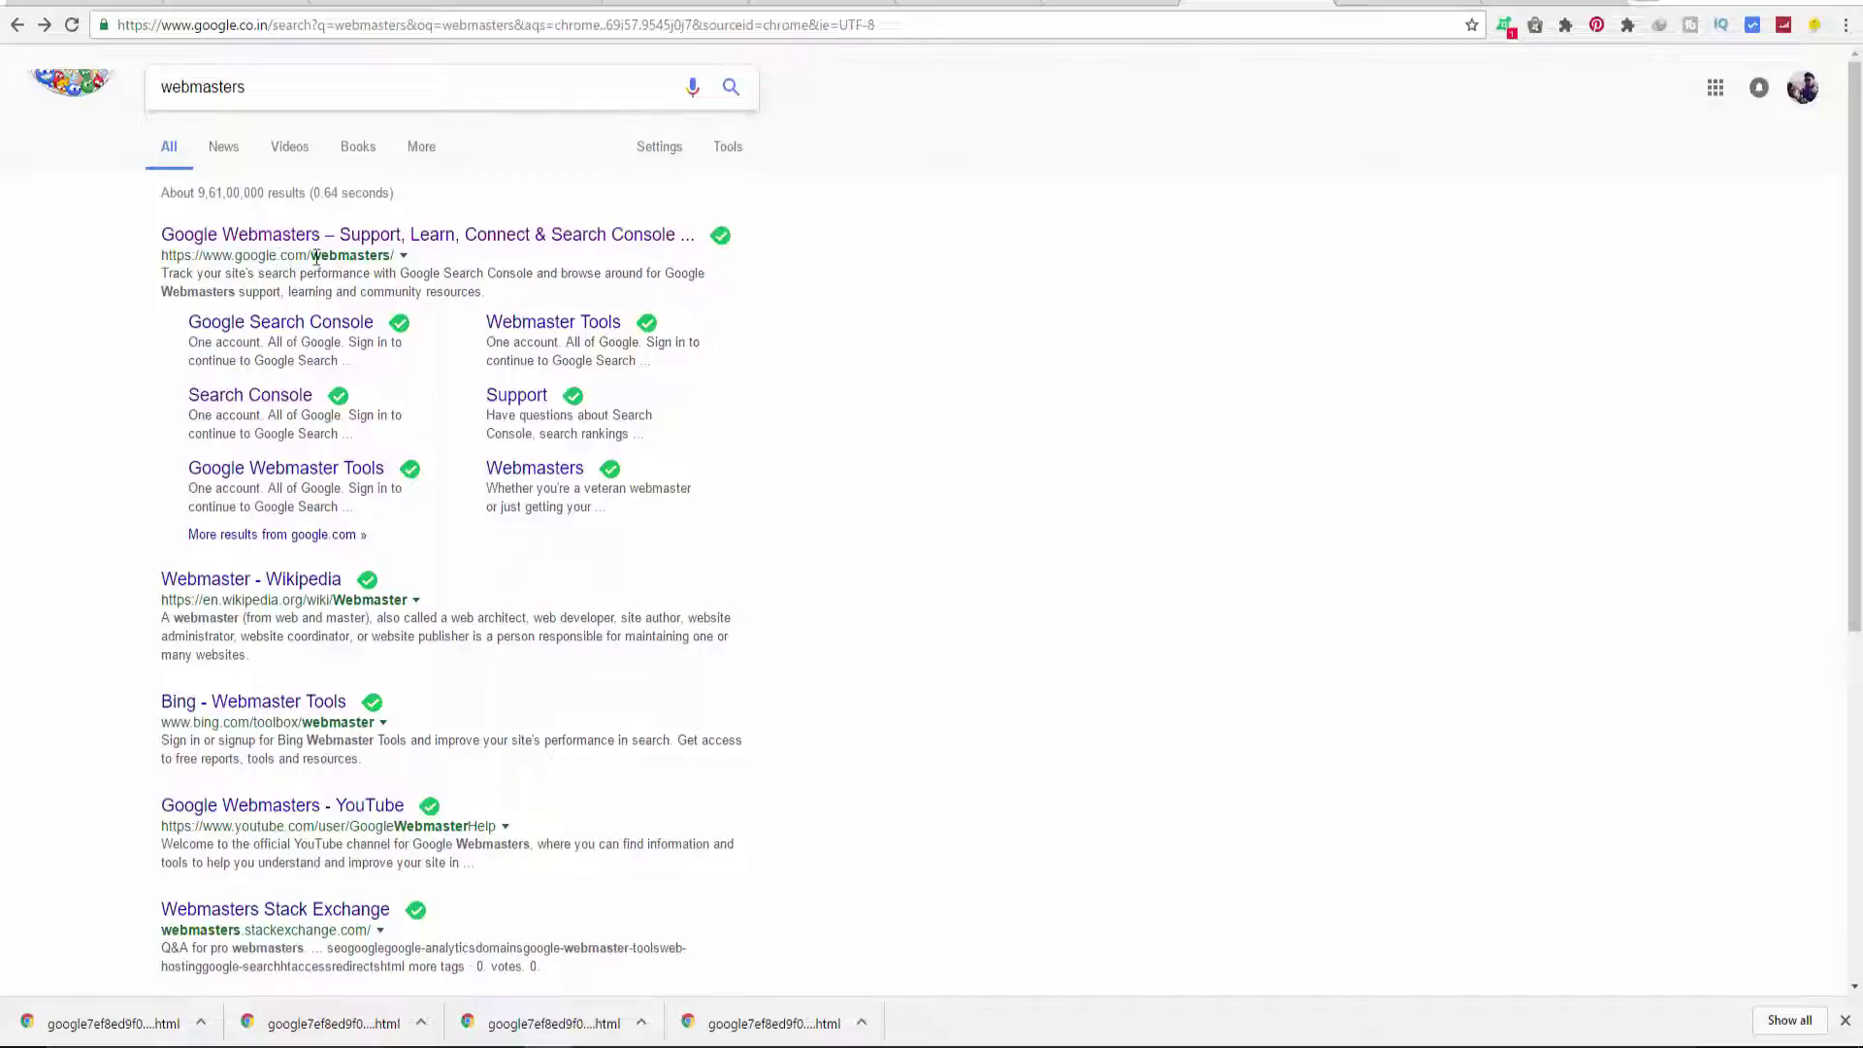
- Follow the Google Webmasters search result and sign in to reach Search Console
{"action": "left_click", "coordinate": [262, 89]}
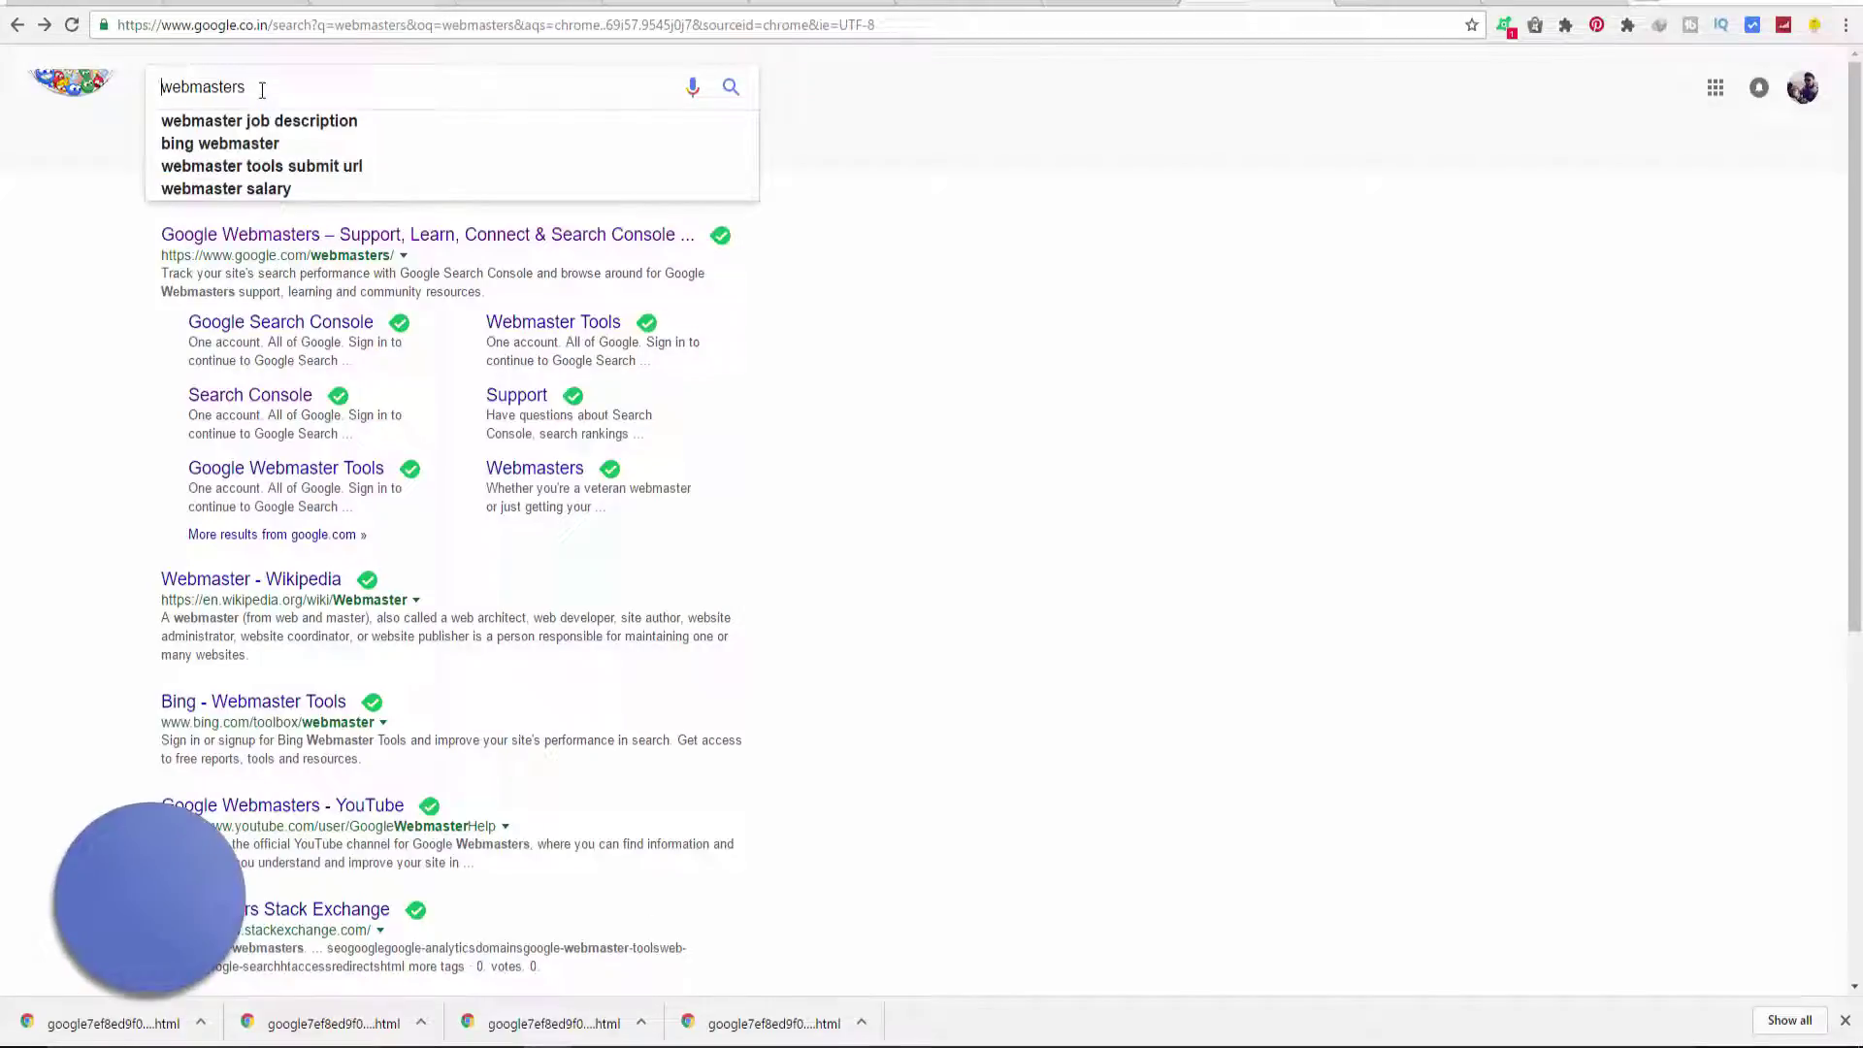
{"action": "left_click_drag", "start_coordinate": [163, 88], "coordinate": [311, 101]}
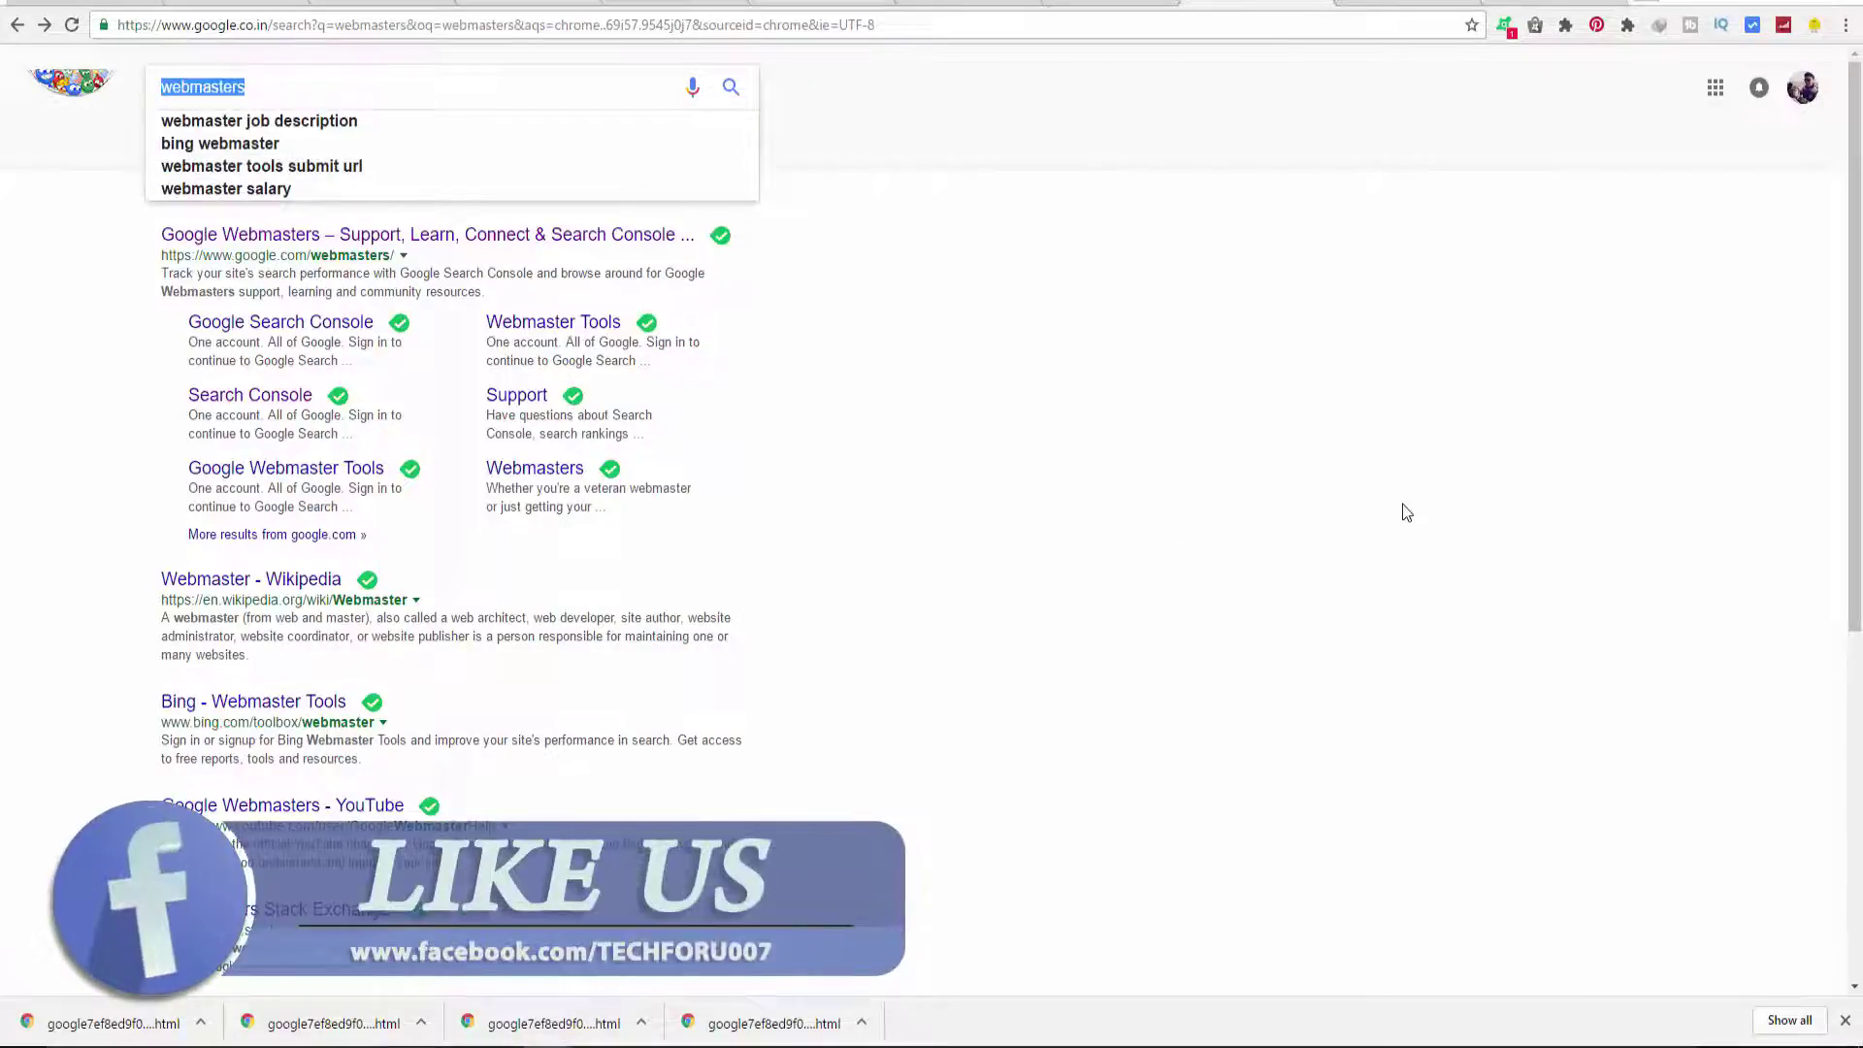
{"action": "left_click", "coordinate": [540, 241]}
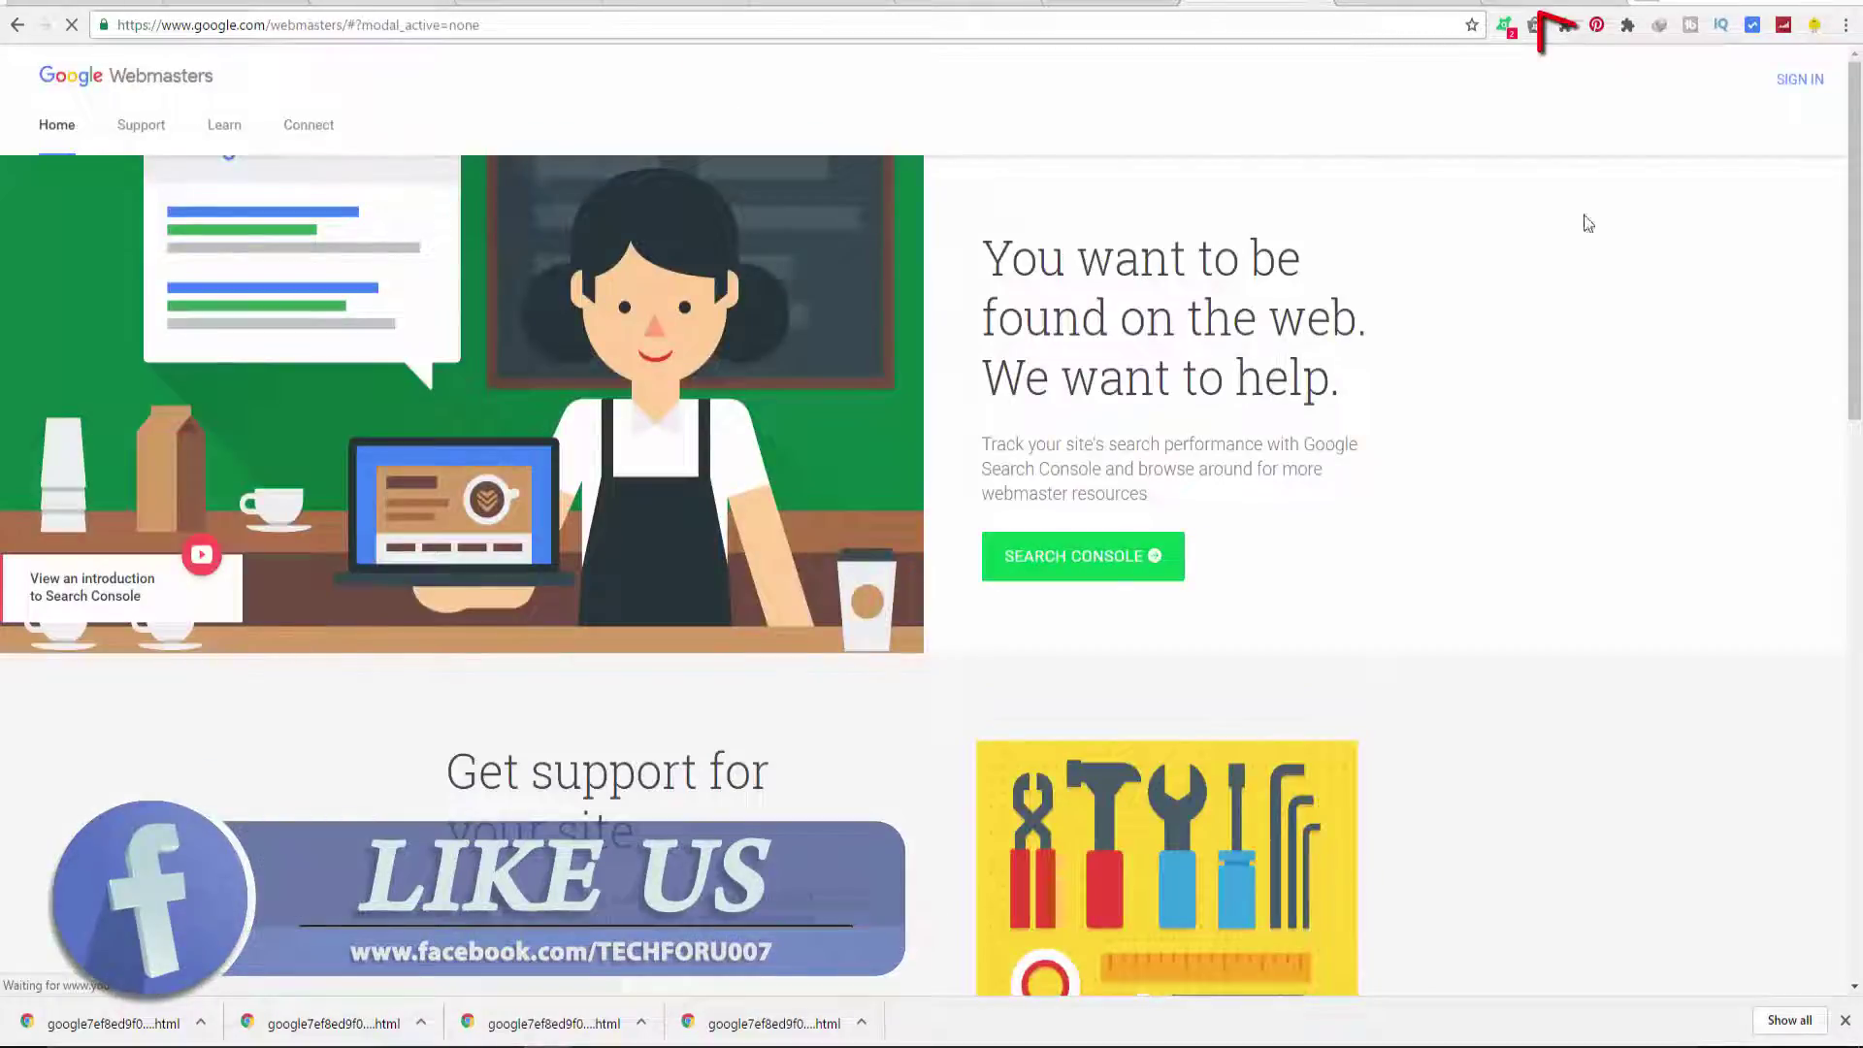
{"action": "left_click", "coordinate": [1812, 97]}
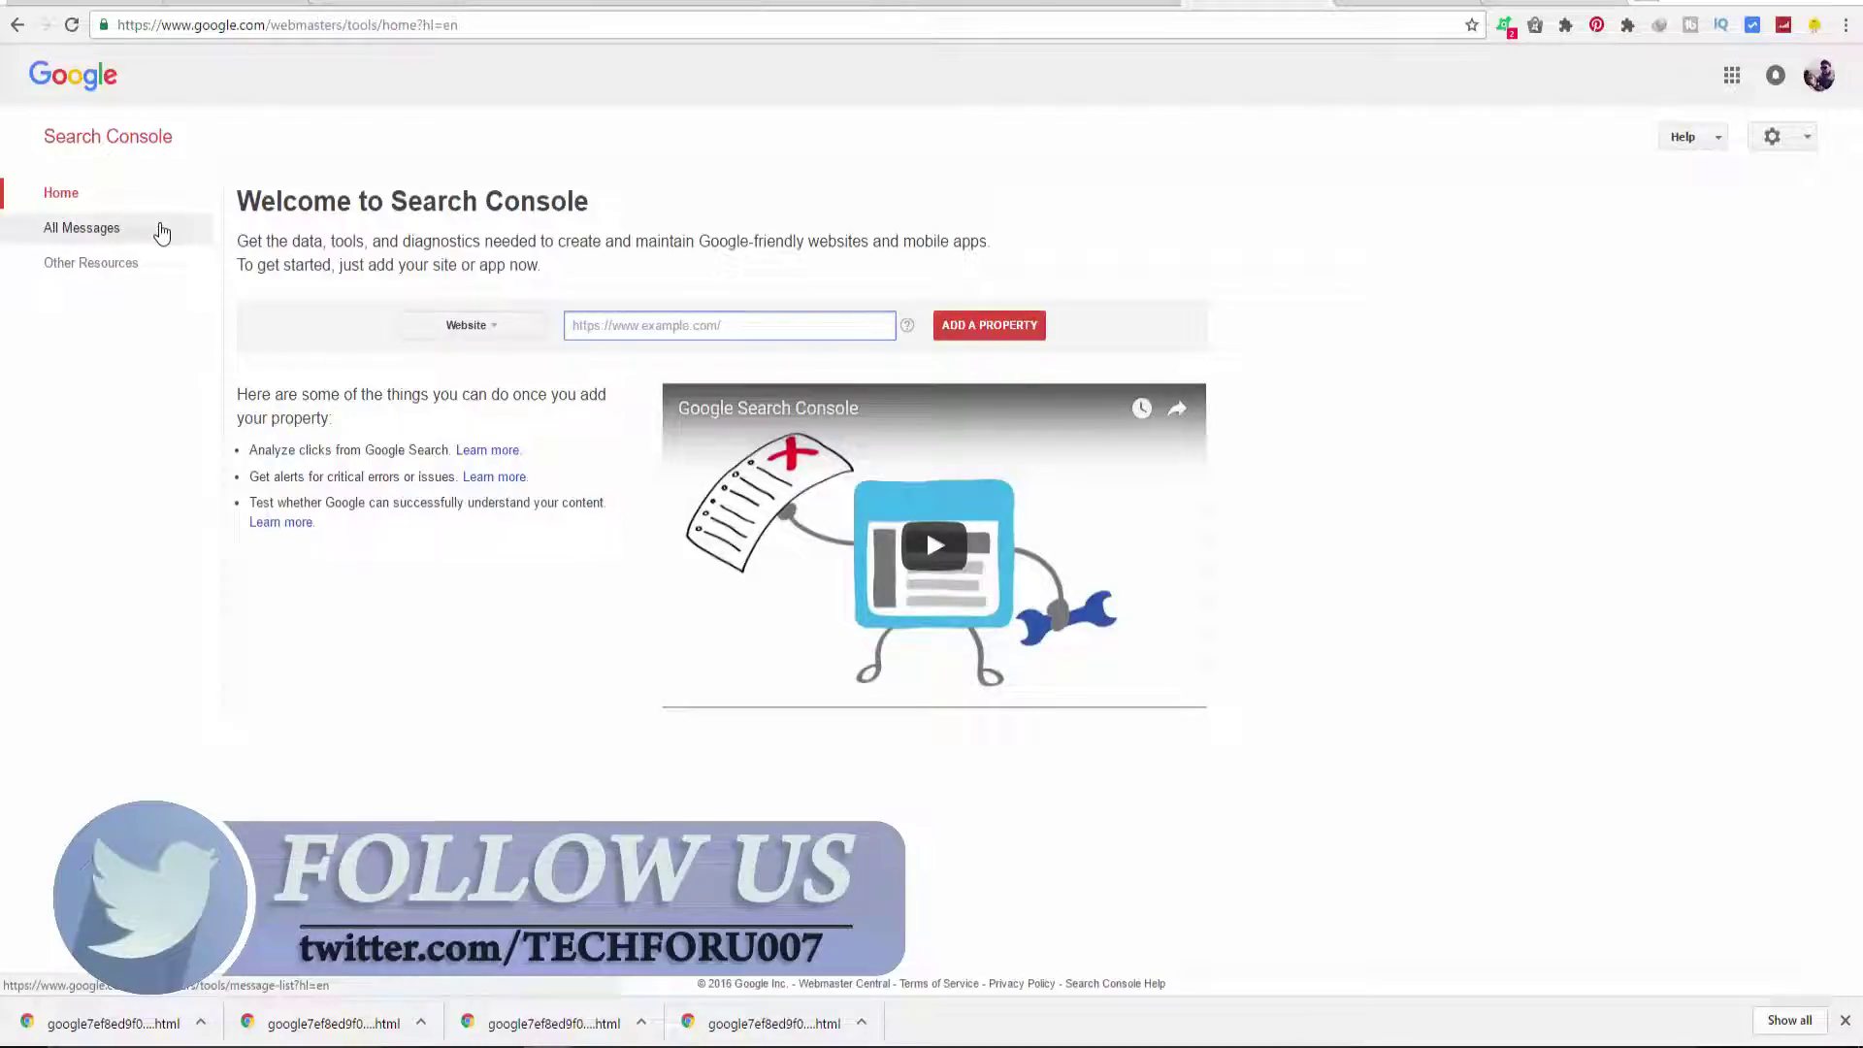
- Check the Search Console messages, return home and keep Website as the property type
{"action": "left_click", "coordinate": [161, 233]}
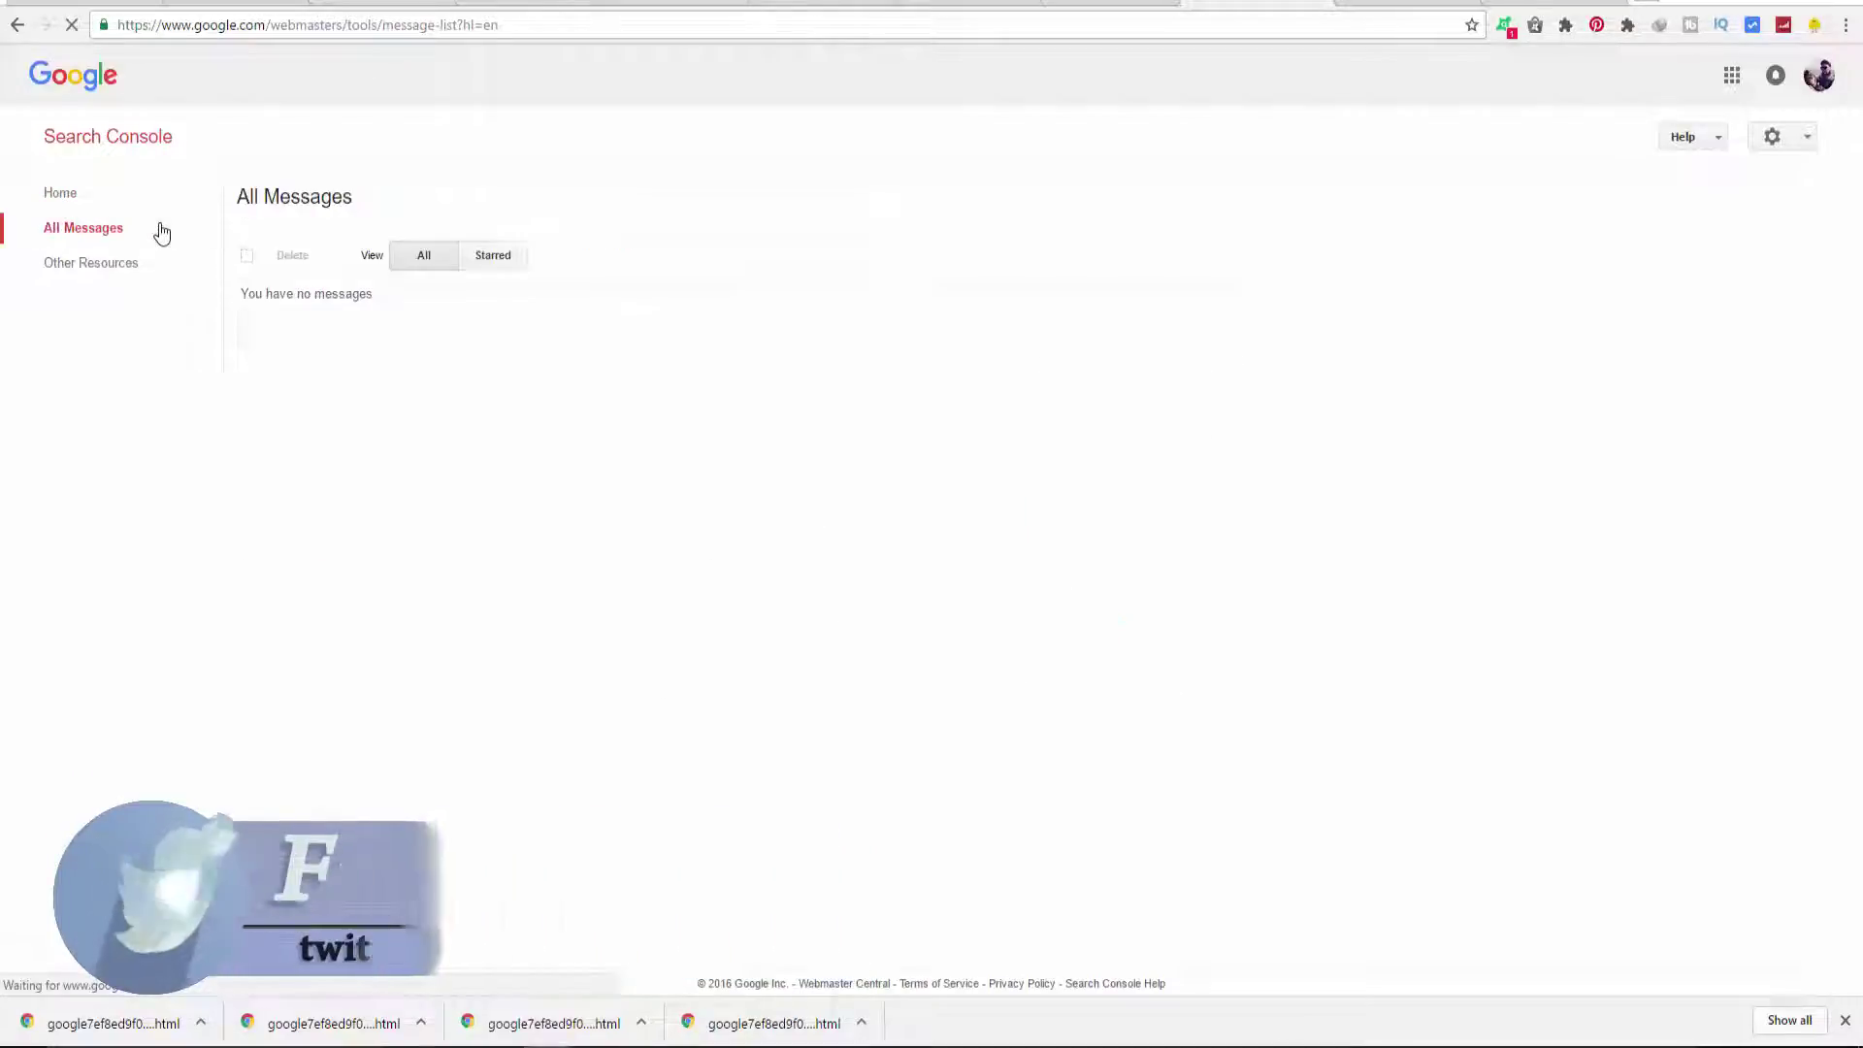
{"action": "left_click", "coordinate": [102, 204]}
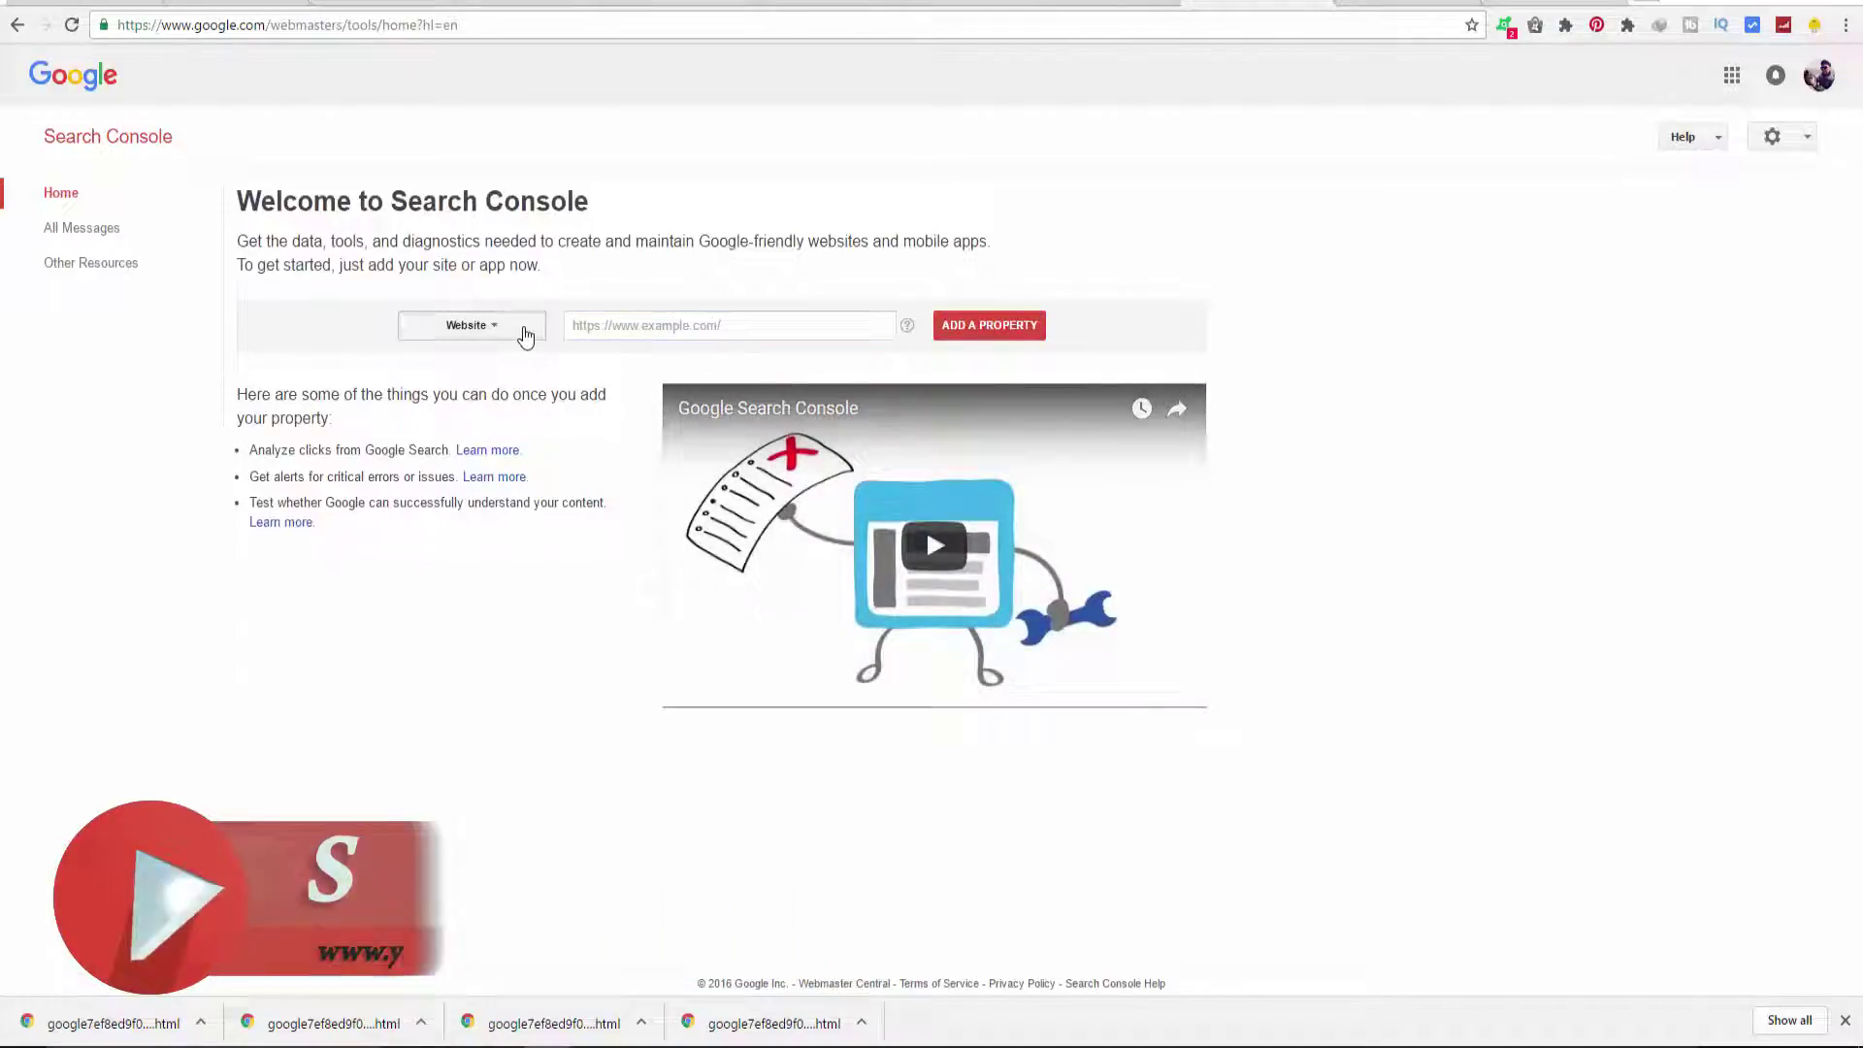
{"action": "left_click", "coordinate": [525, 336]}
{"action": "left_click", "coordinate": [525, 336]}
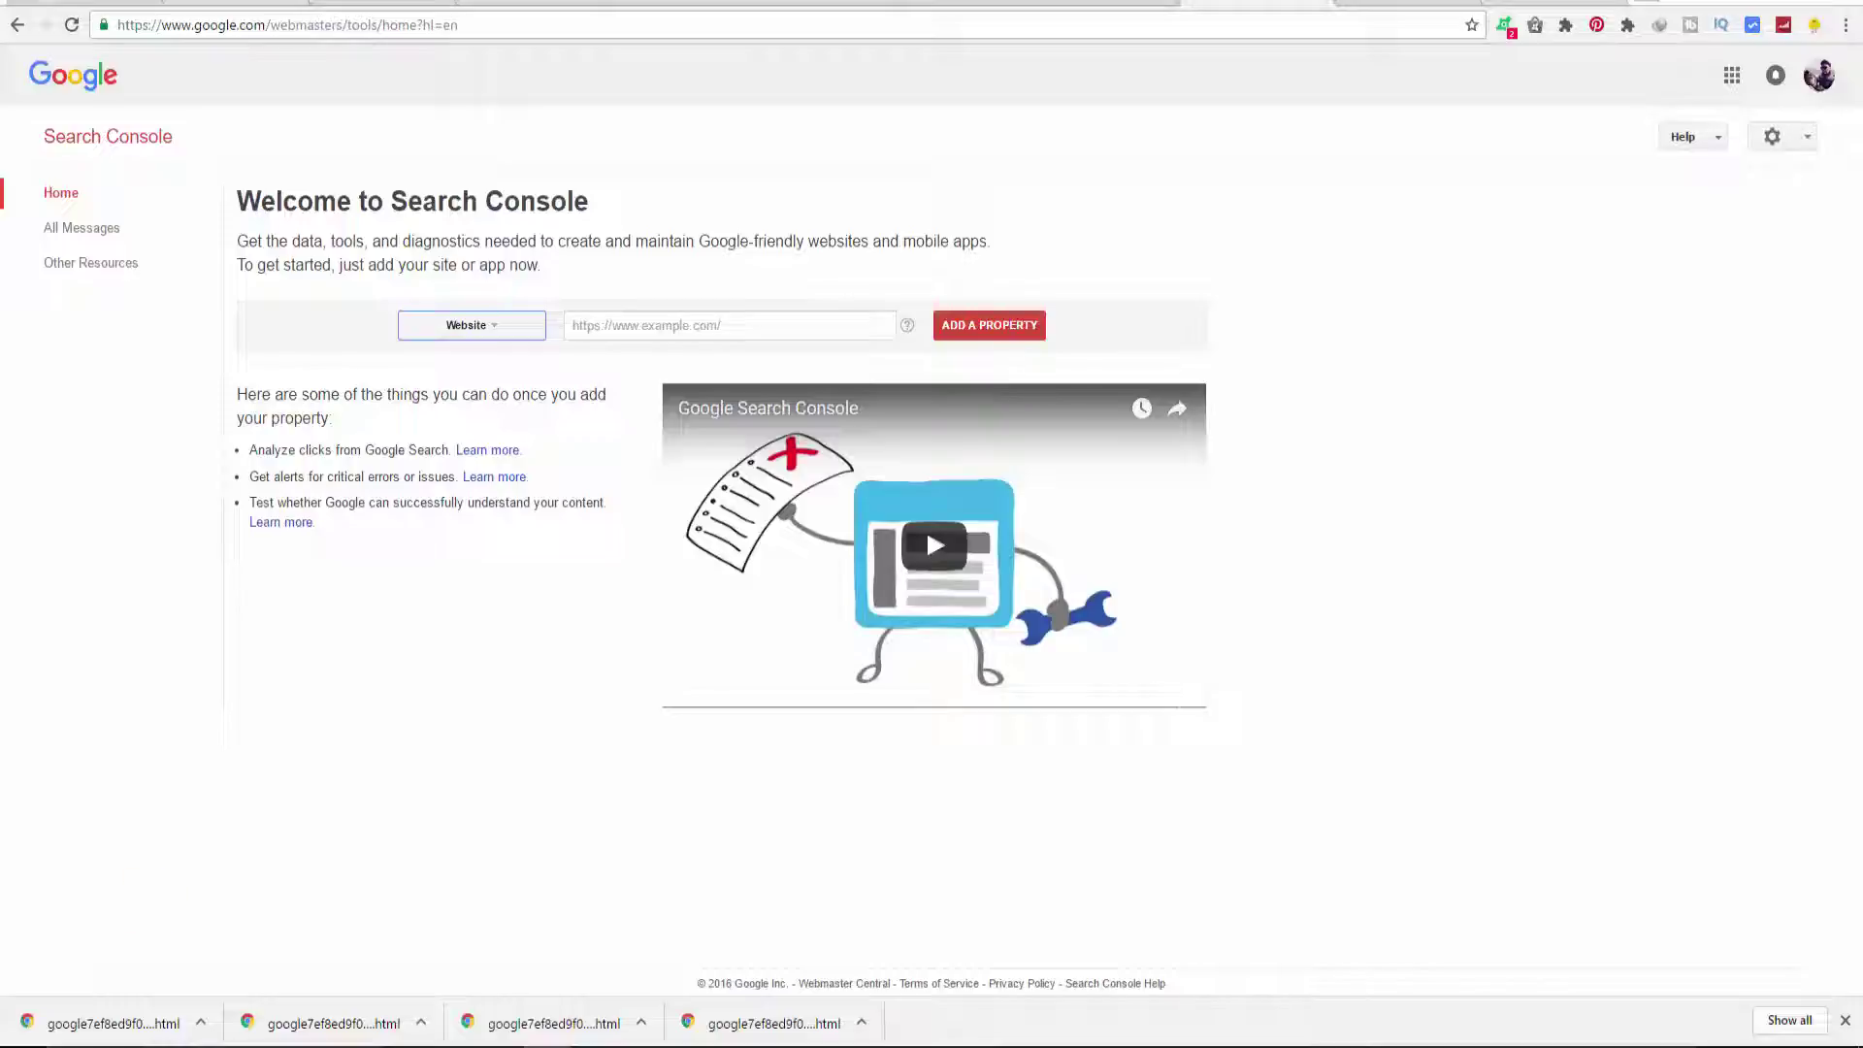
{"action": "left_click", "coordinate": [524, 4]}
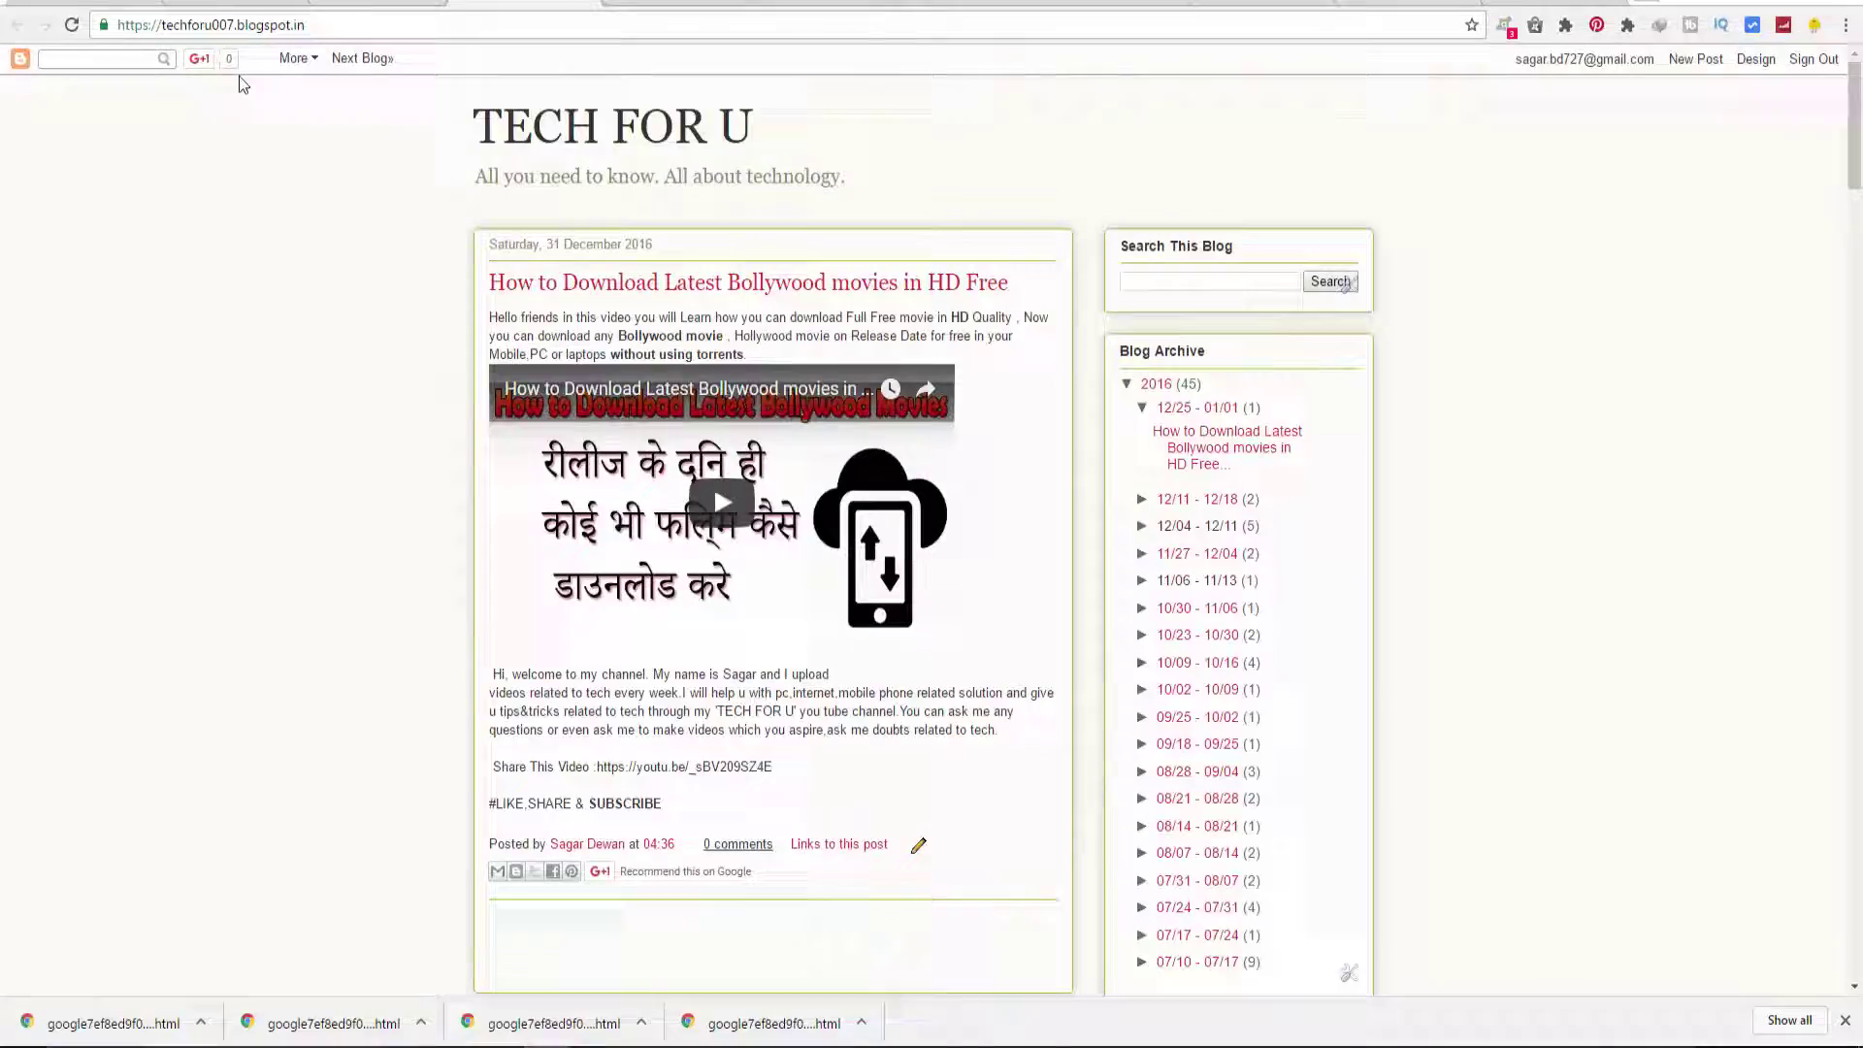
{"action": "left_click", "coordinate": [117, 25]}
{"action": "right_click", "coordinate": [250, 24]}
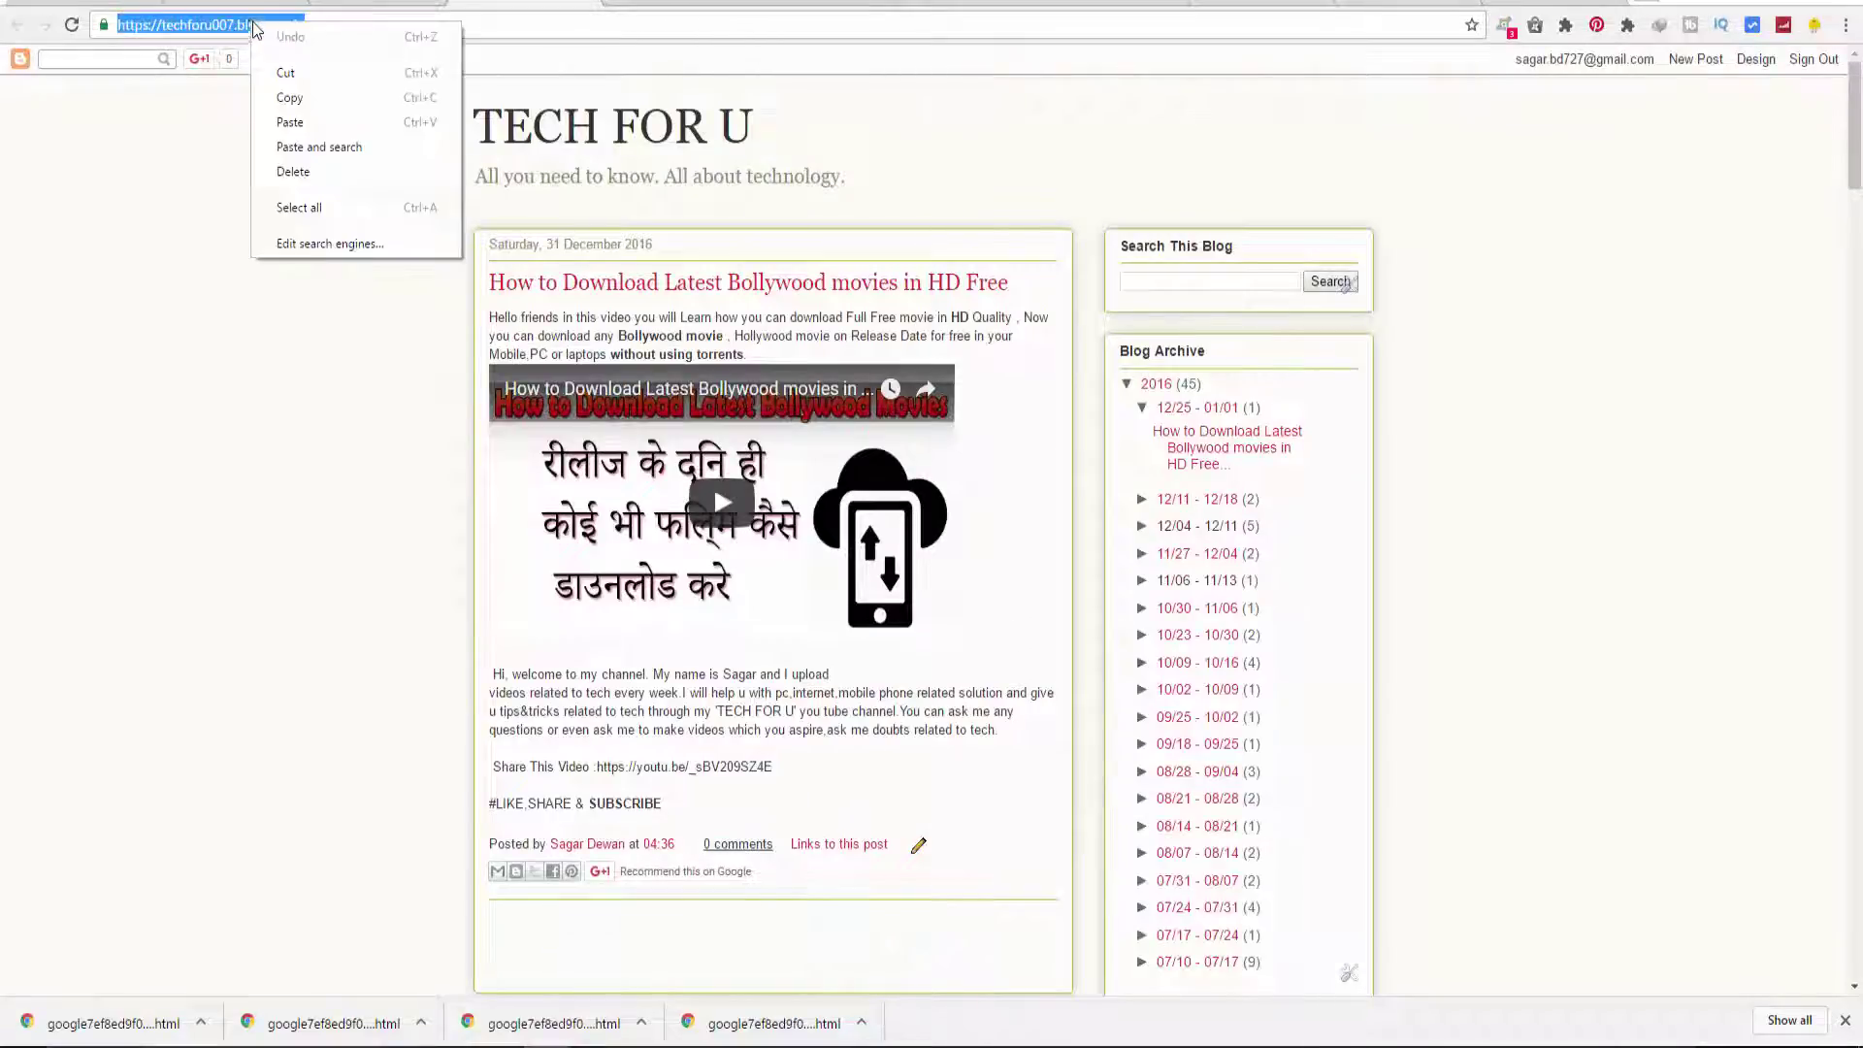
{"action": "left_click", "coordinate": [279, 101]}
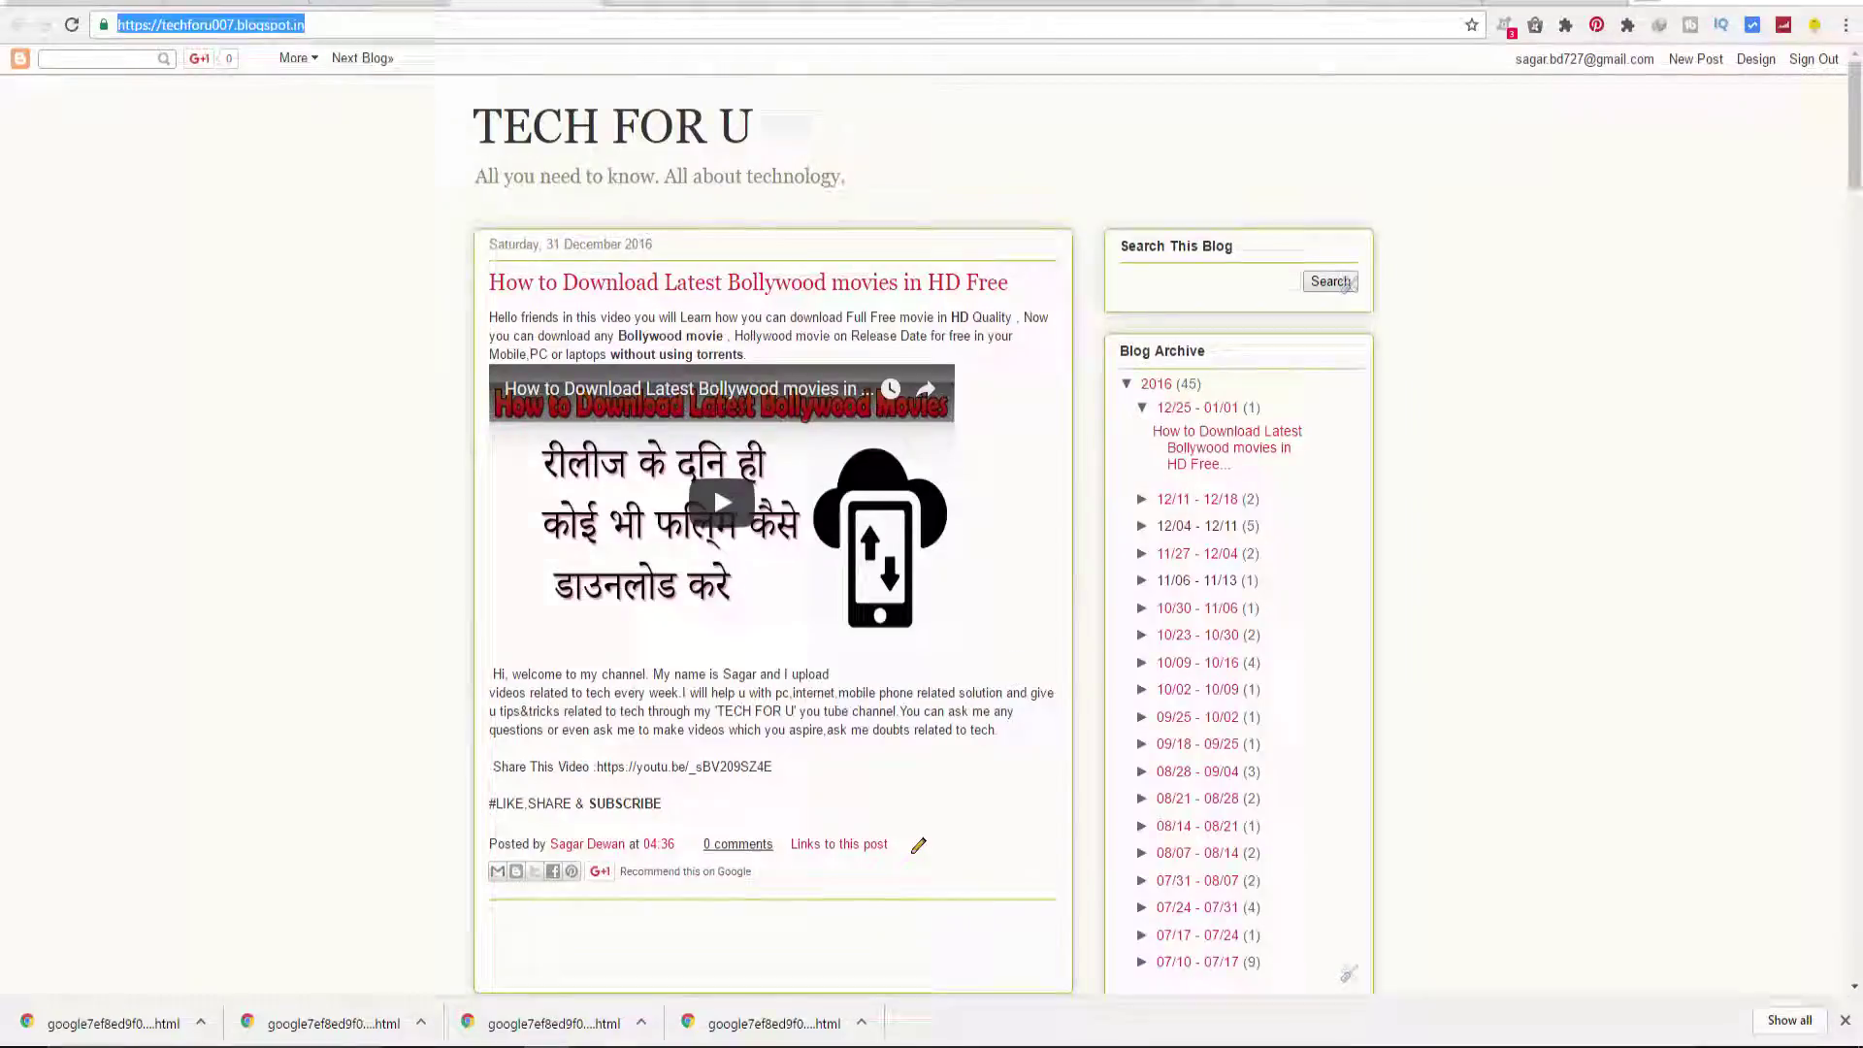
{"action": "left_click", "coordinate": [1257, 4]}
{"action": "left_click", "coordinate": [636, 323]}
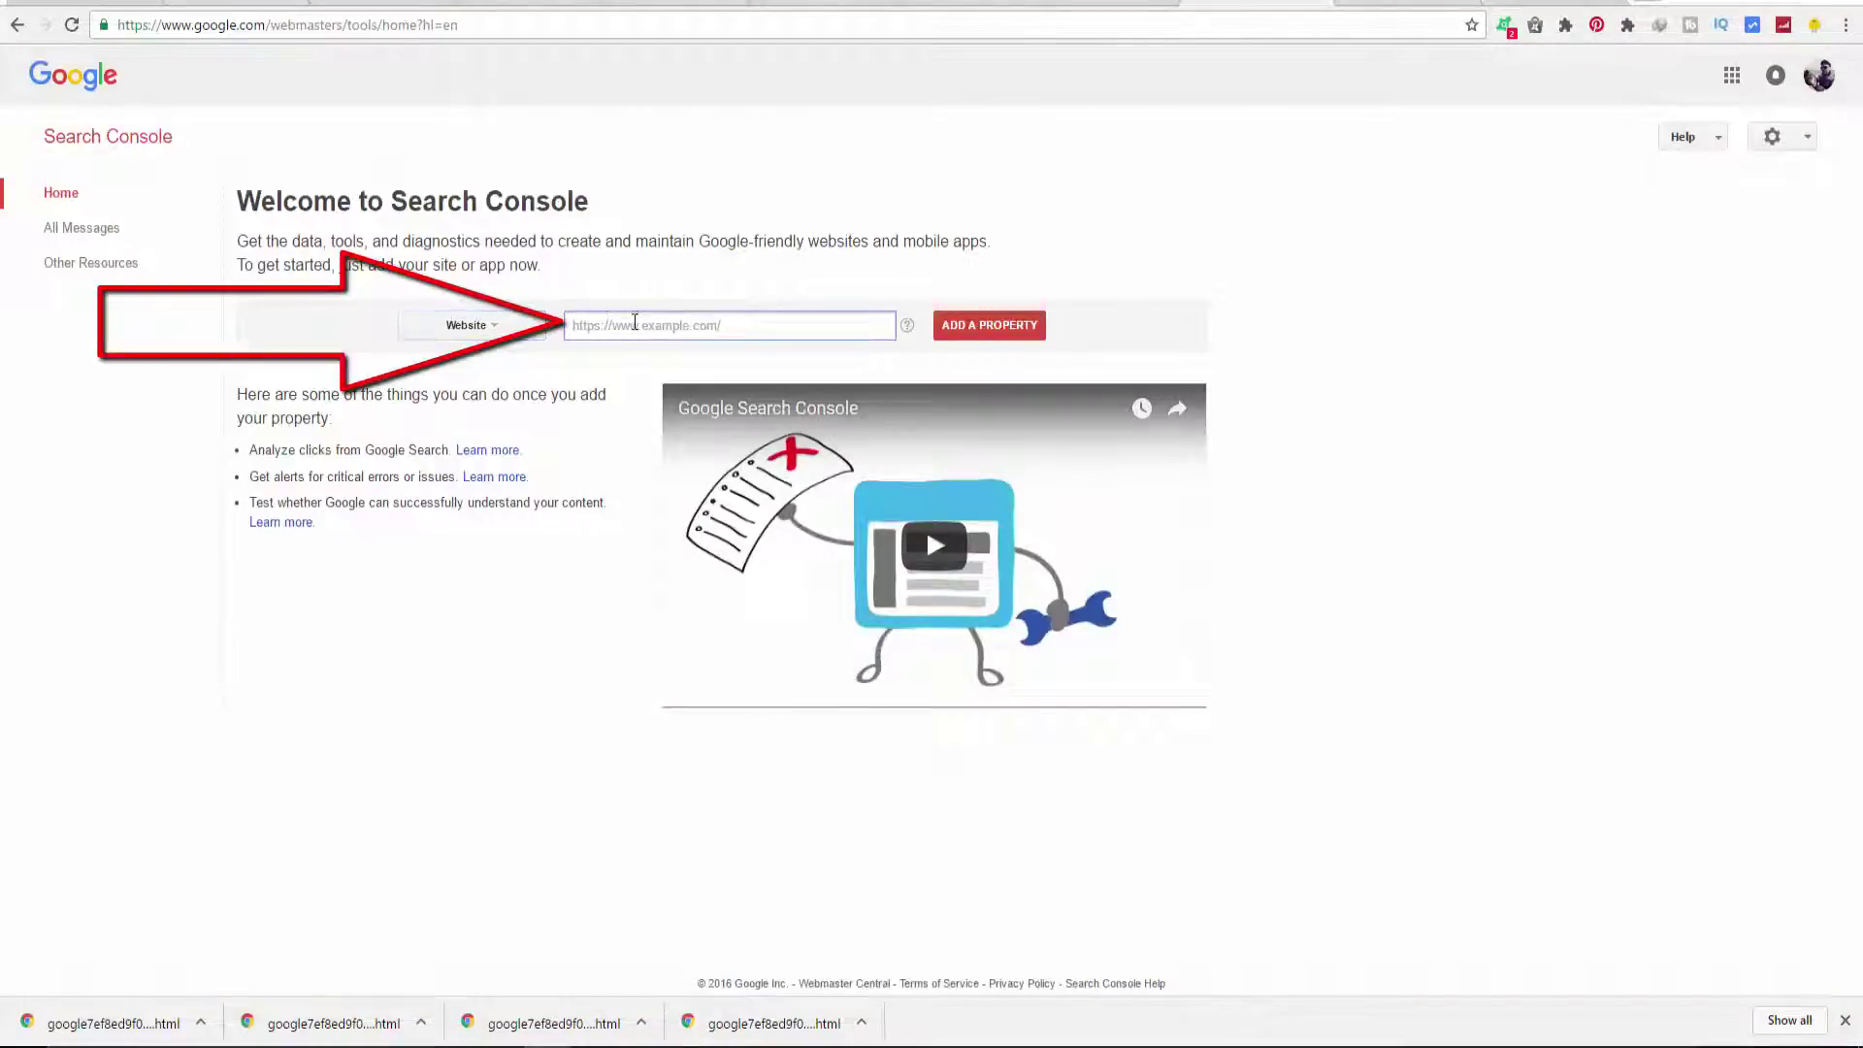
{"action": "key", "text": "ctrl+v"}
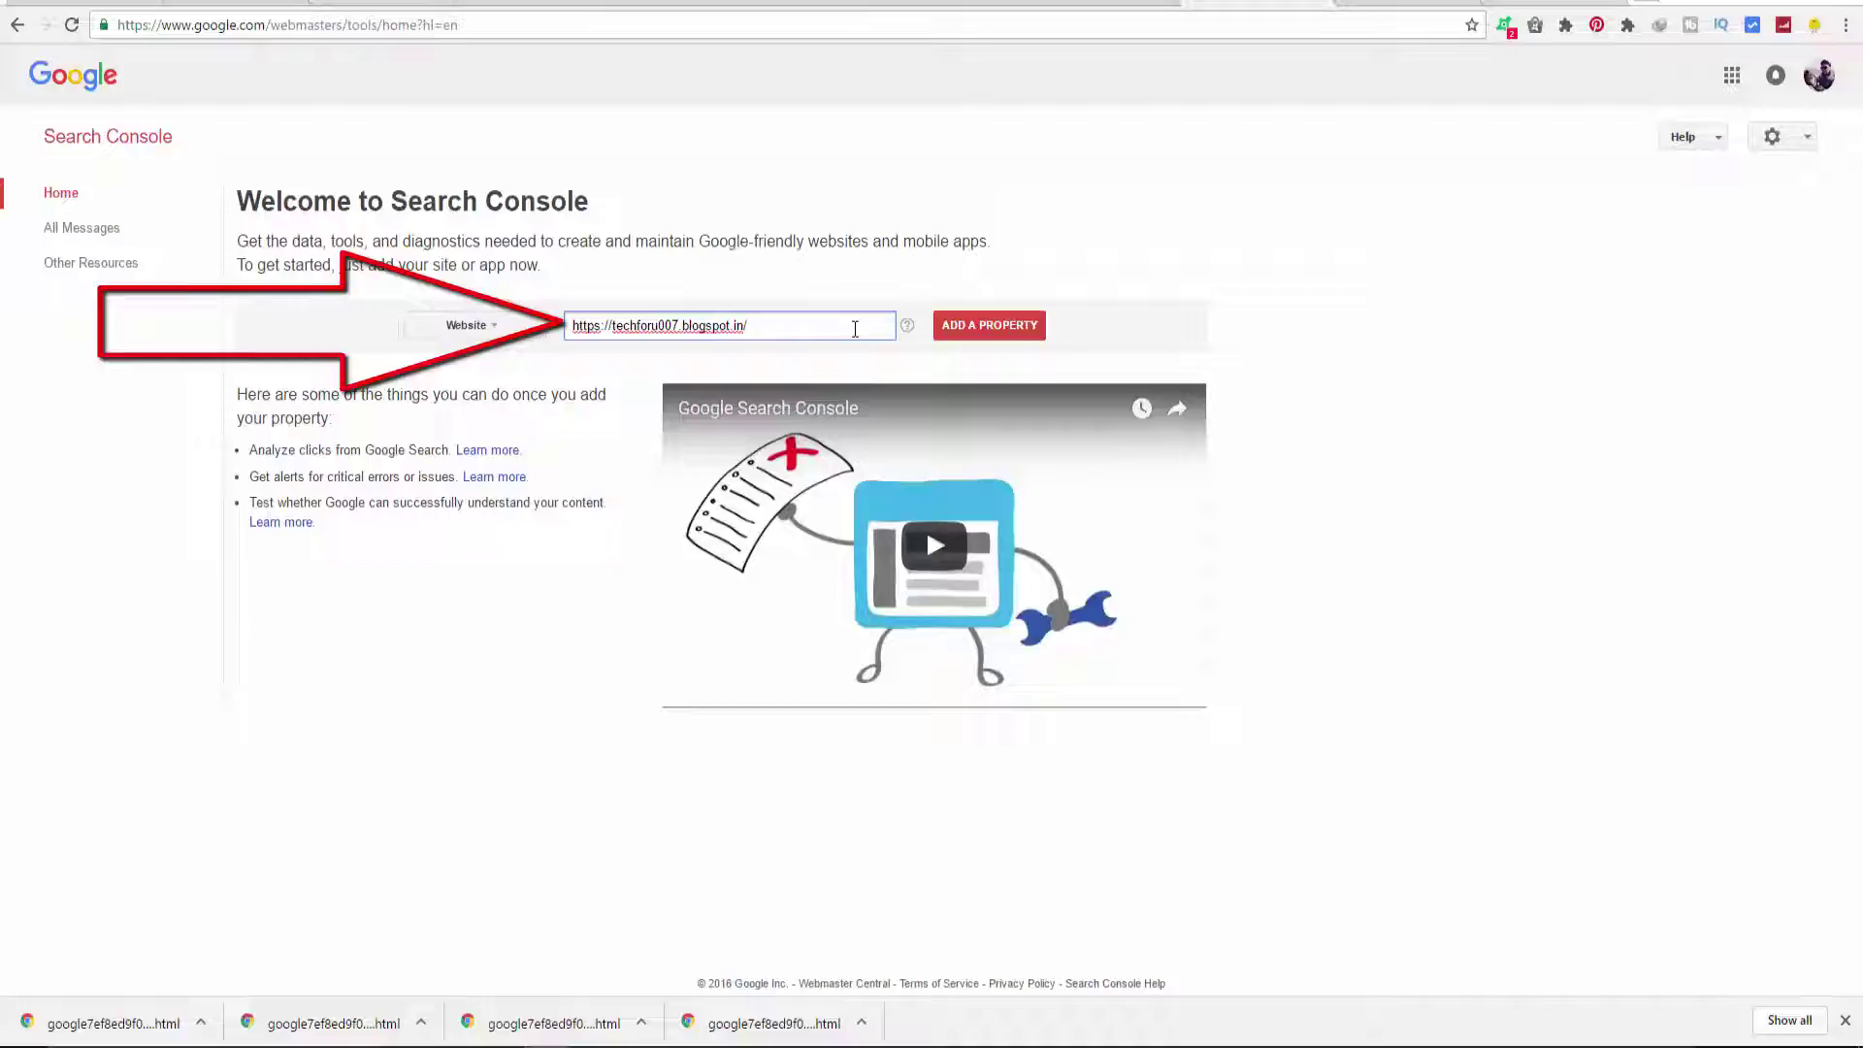
{"action": "left_click", "coordinate": [1026, 334]}
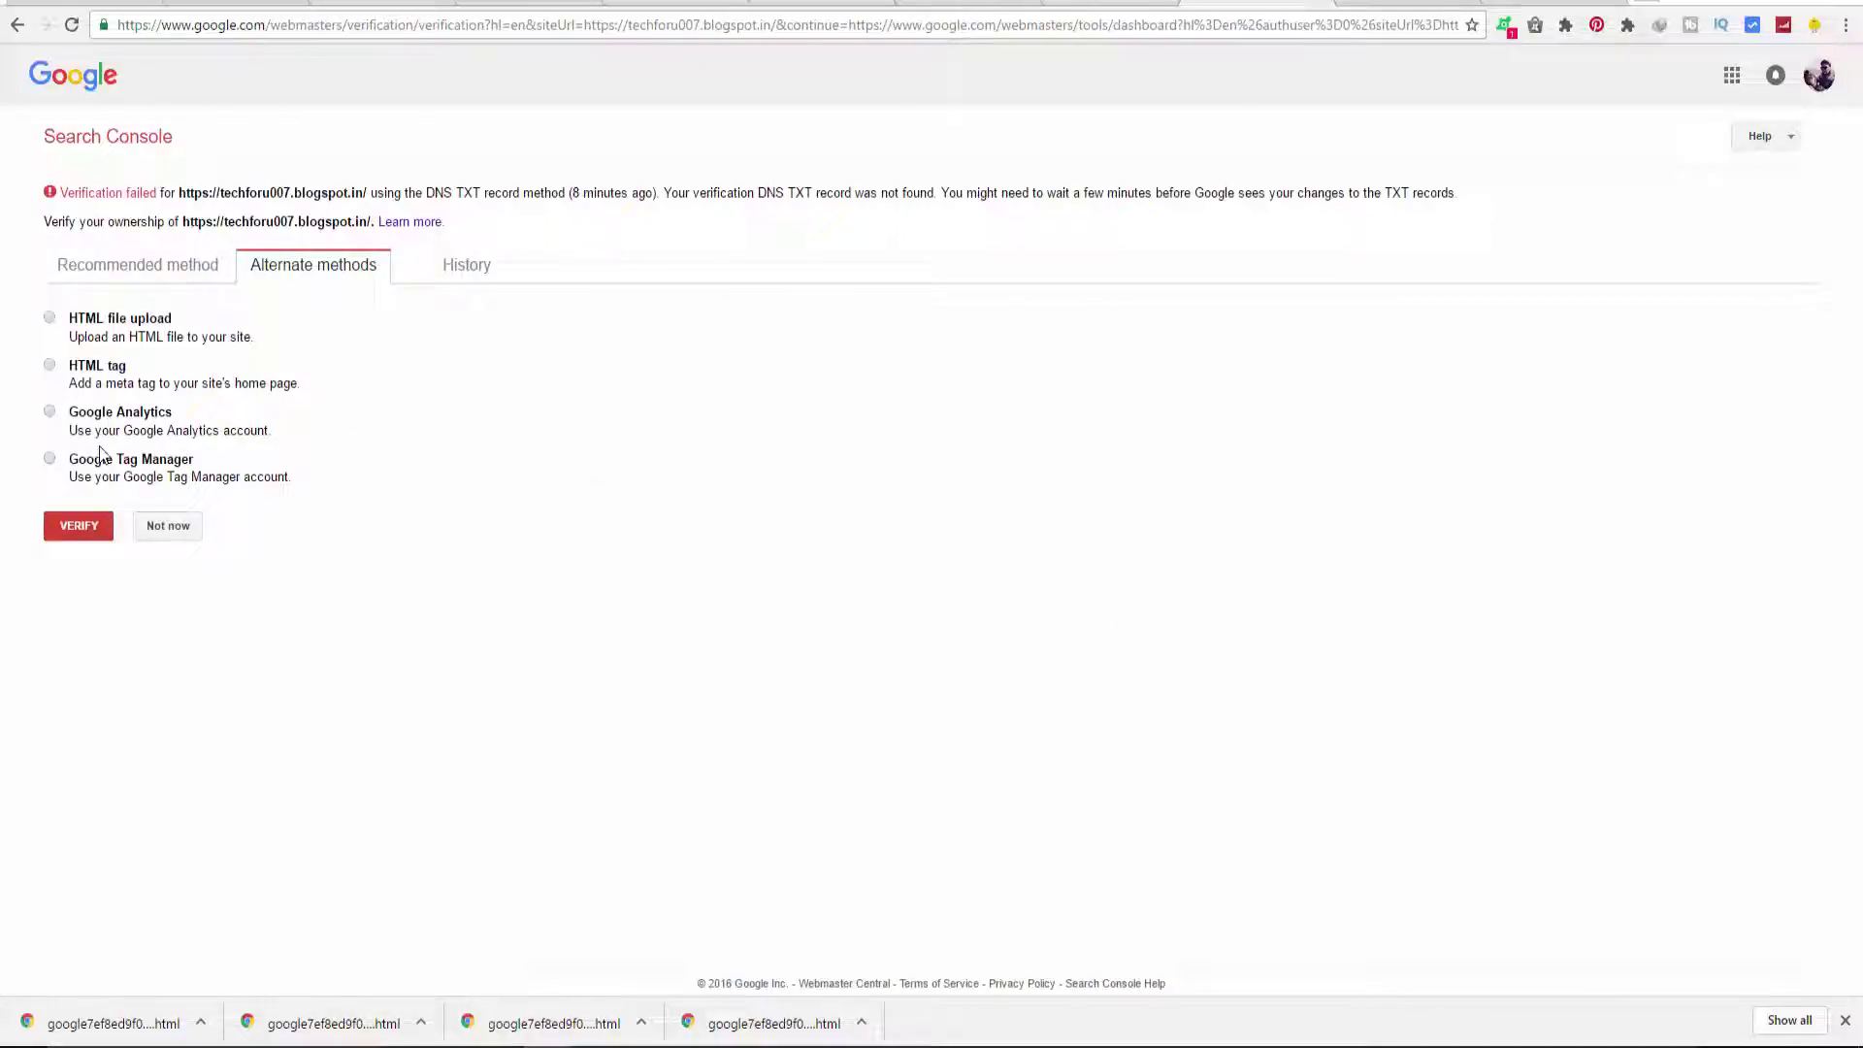
- Choose the HTML tag verification method and copy the google-site-verification meta tag
{"action": "left_click", "coordinate": [114, 320]}
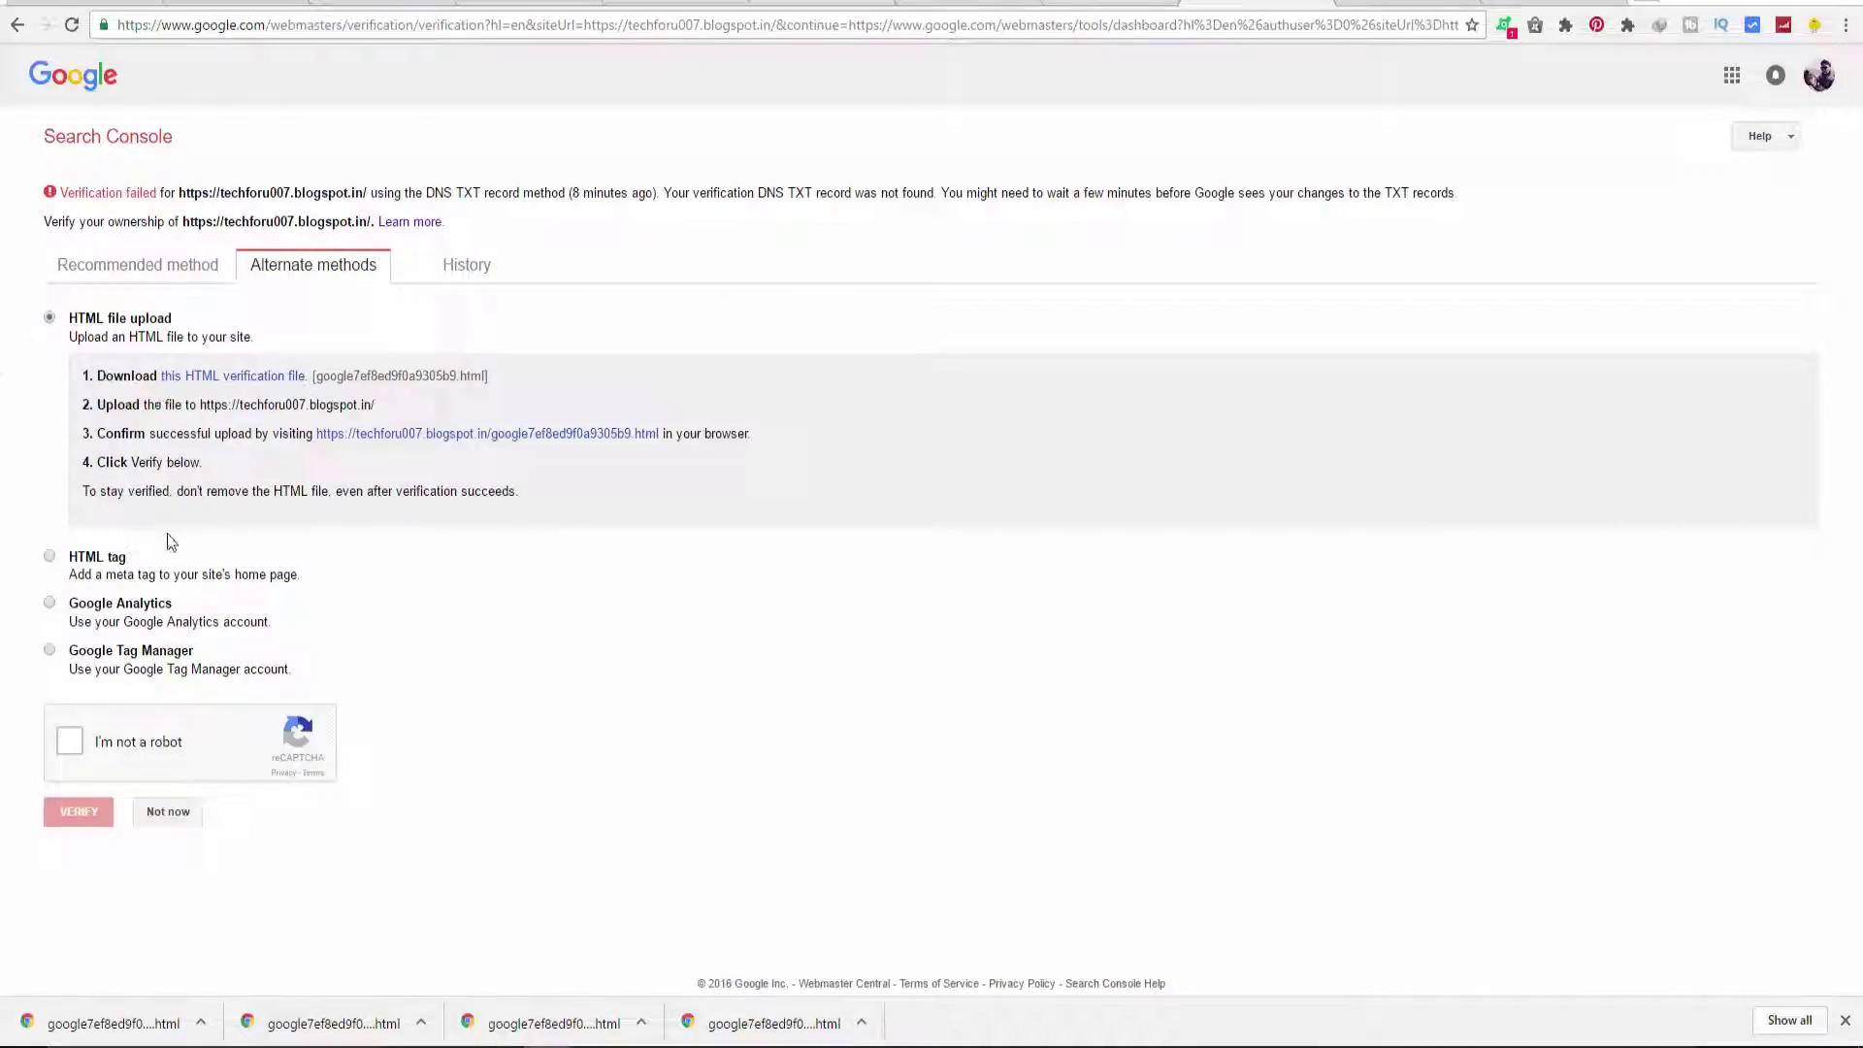
{"action": "left_click", "coordinate": [53, 558]}
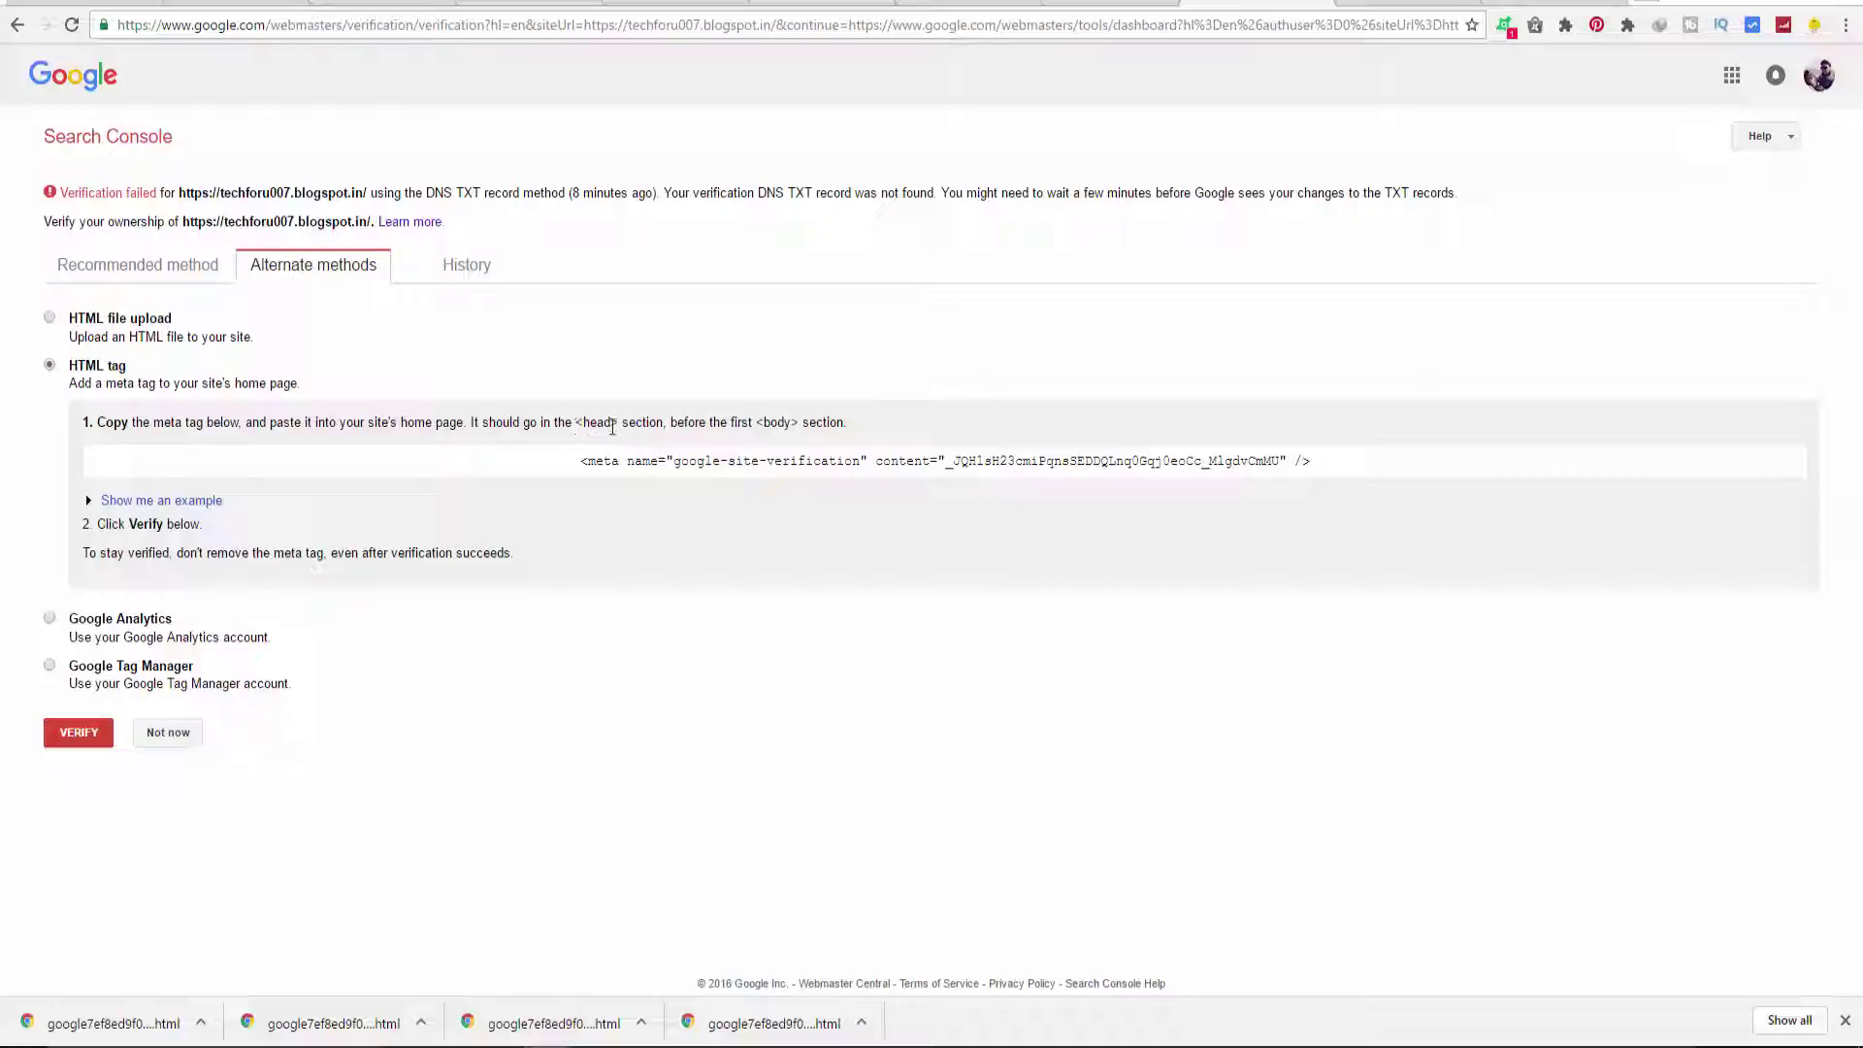
{"action": "left_click", "coordinate": [580, 462]}
{"action": "right_click", "coordinate": [607, 472]}
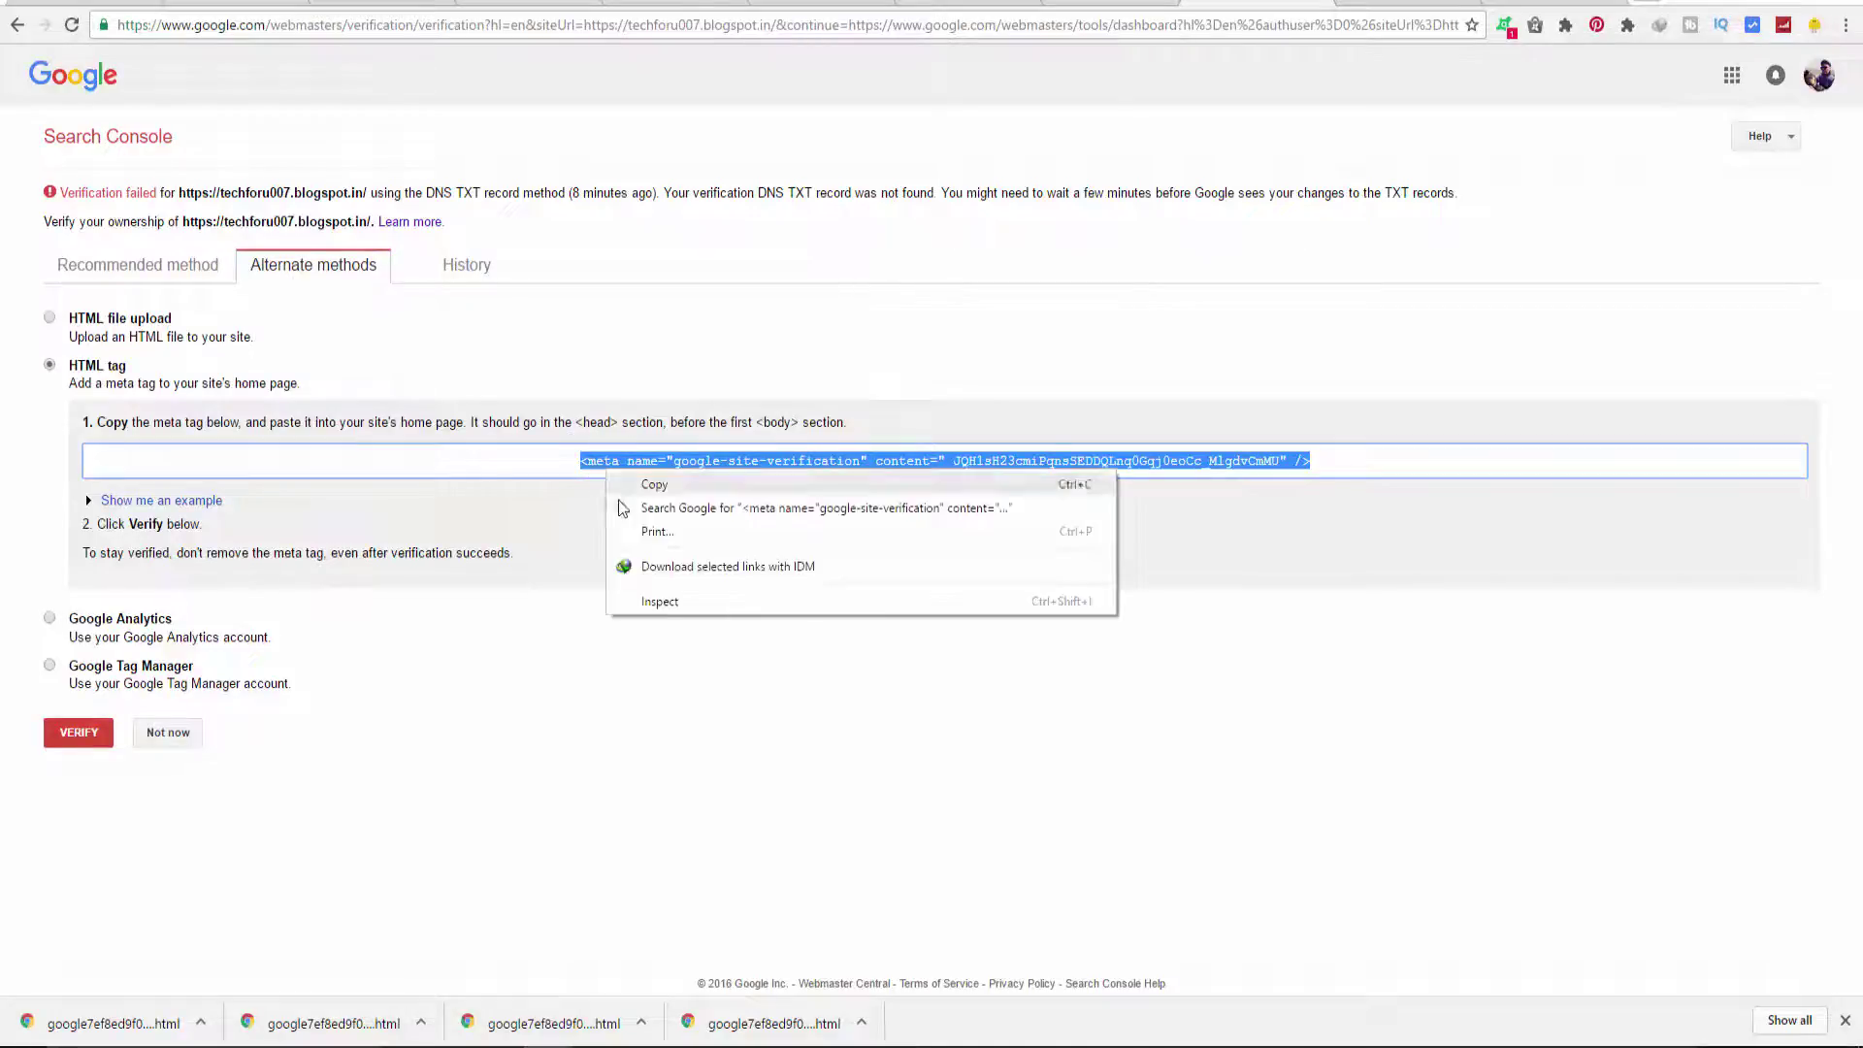
{"action": "left_click", "coordinate": [650, 486]}
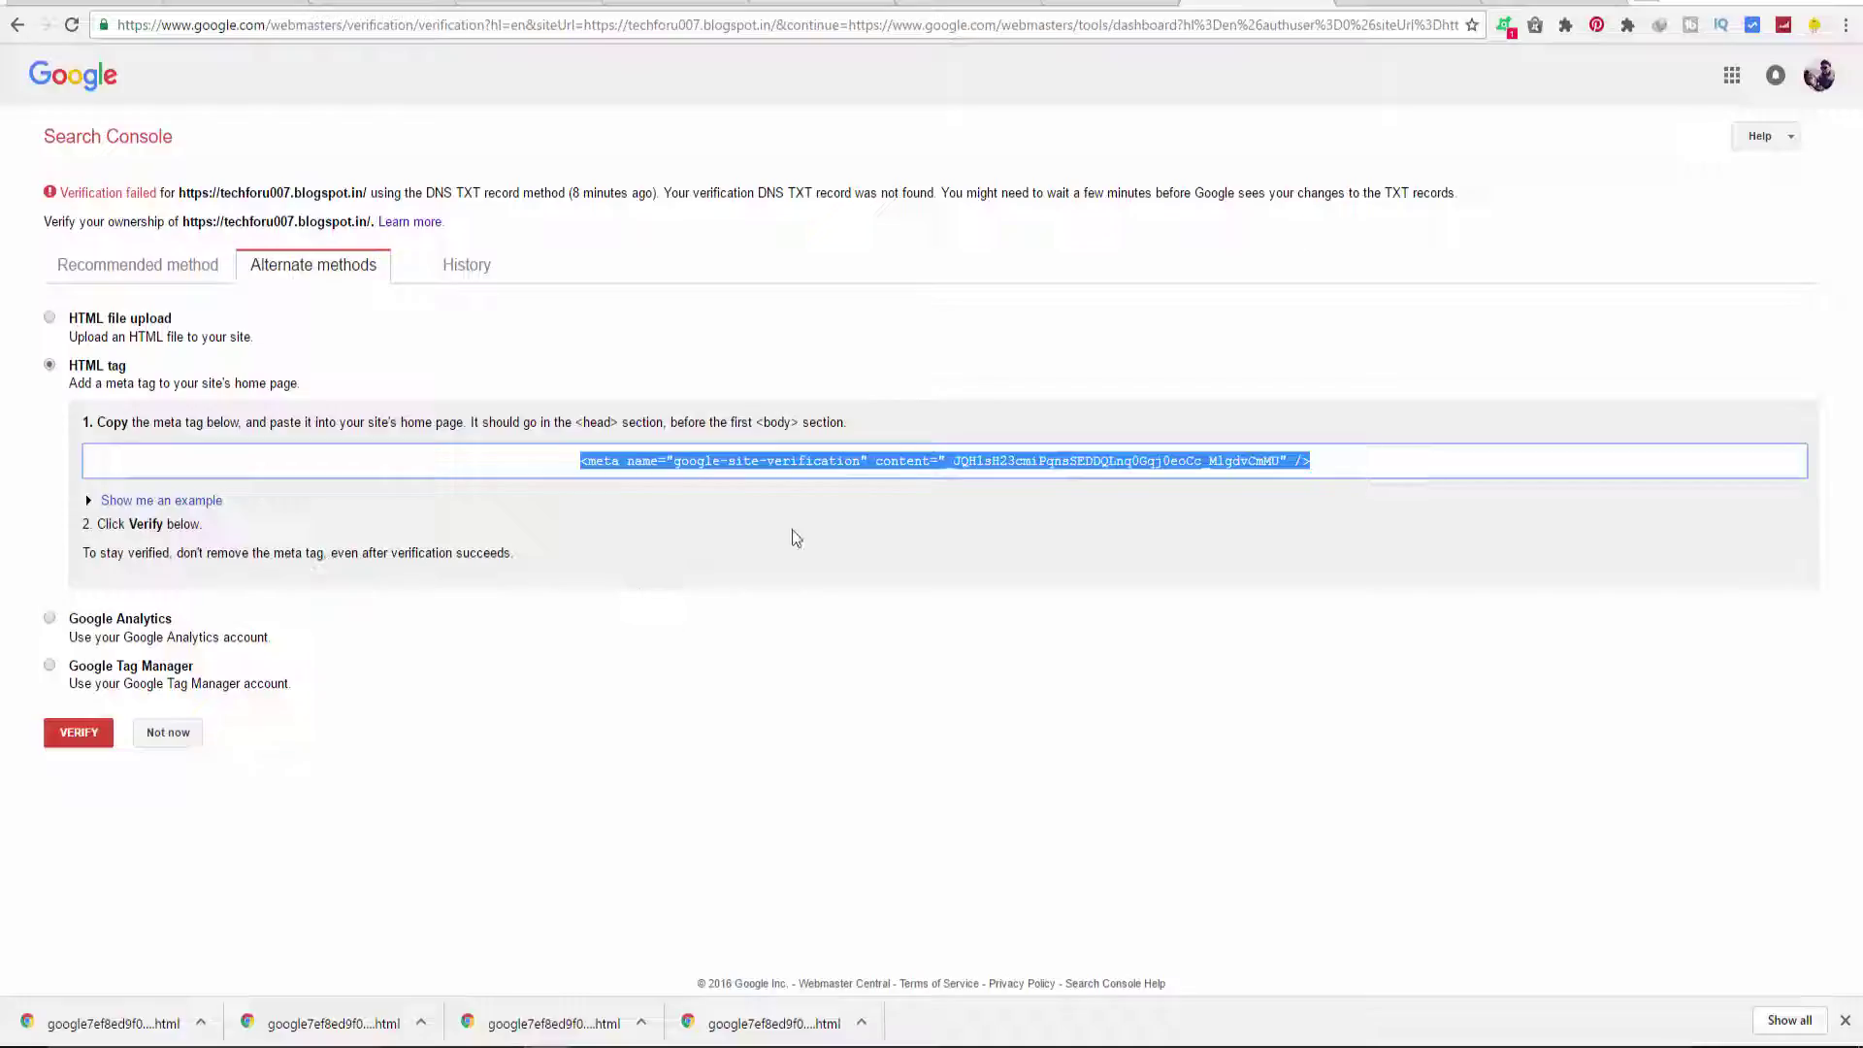
{"action": "right_click", "coordinate": [881, 451]}
{"action": "left_click", "coordinate": [918, 467]}
- In Blogger's Template > Edit HTML, search for 'head' to locate where the meta tag goes
{"action": "left_click", "coordinate": [1006, 4]}
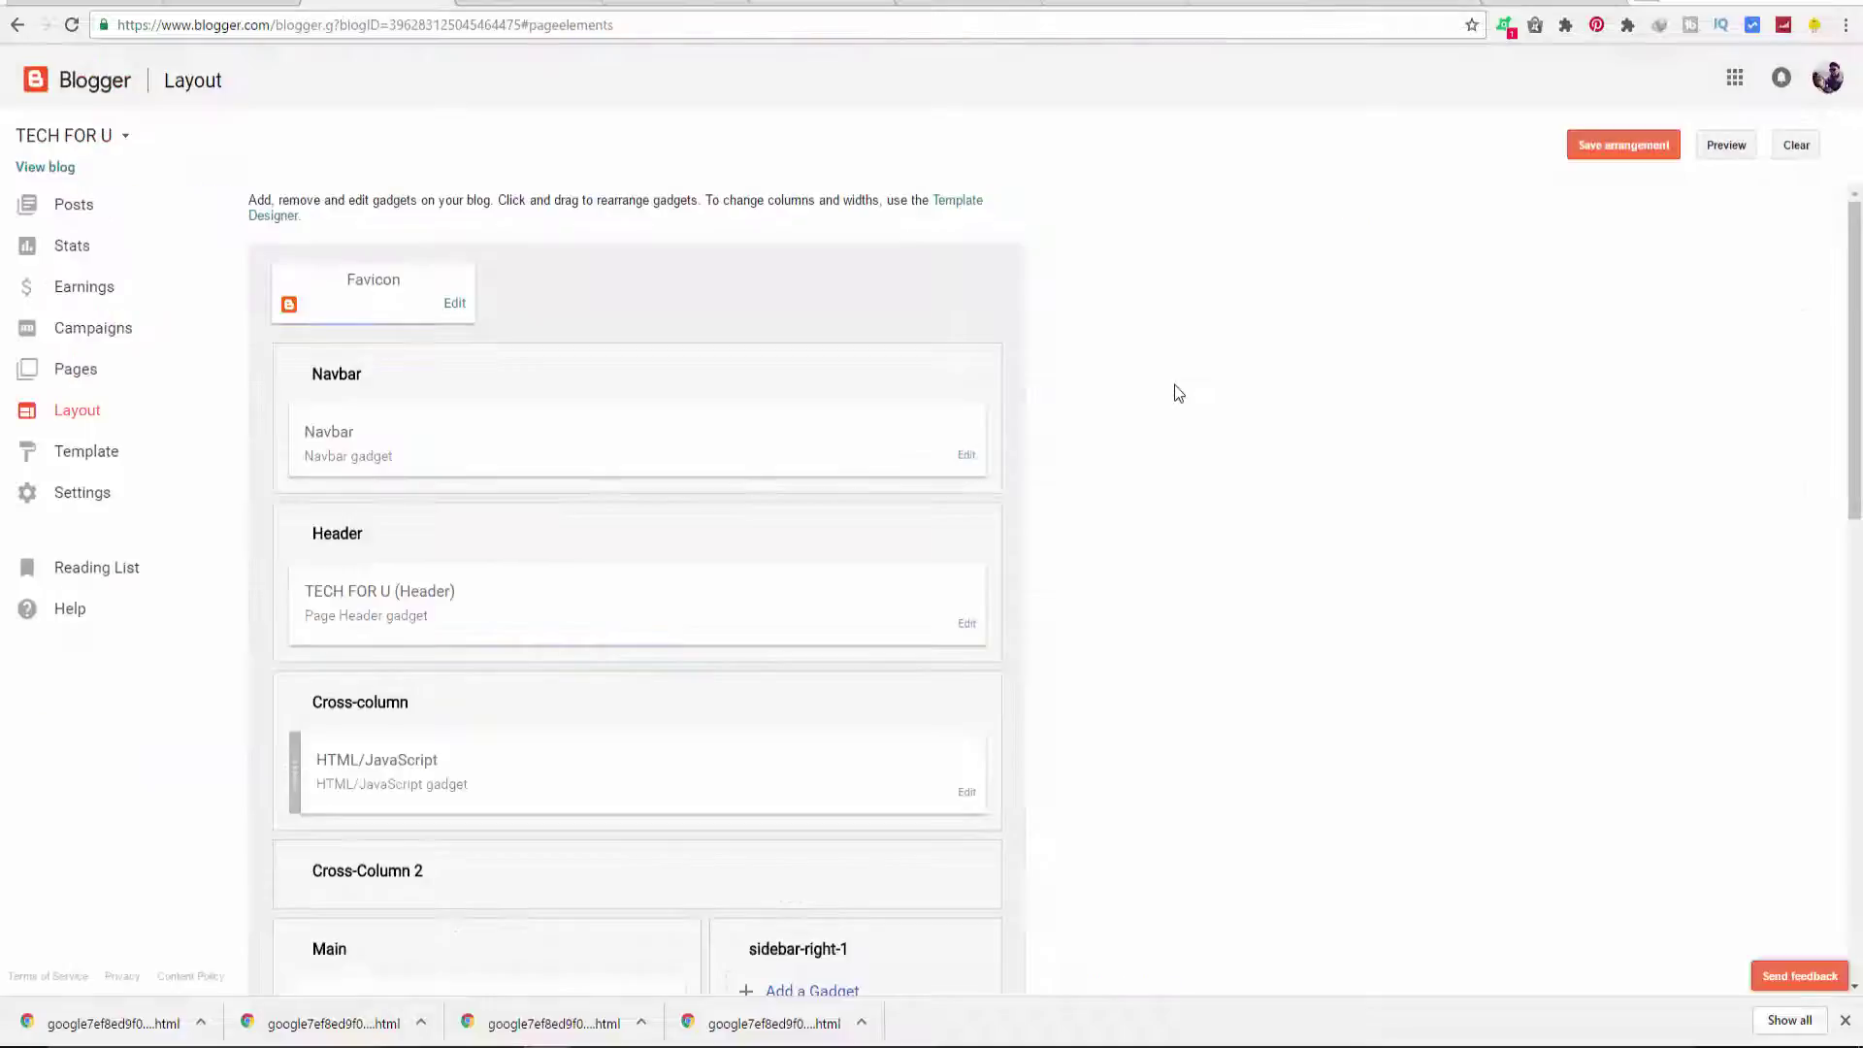
{"action": "left_click", "coordinate": [70, 456]}
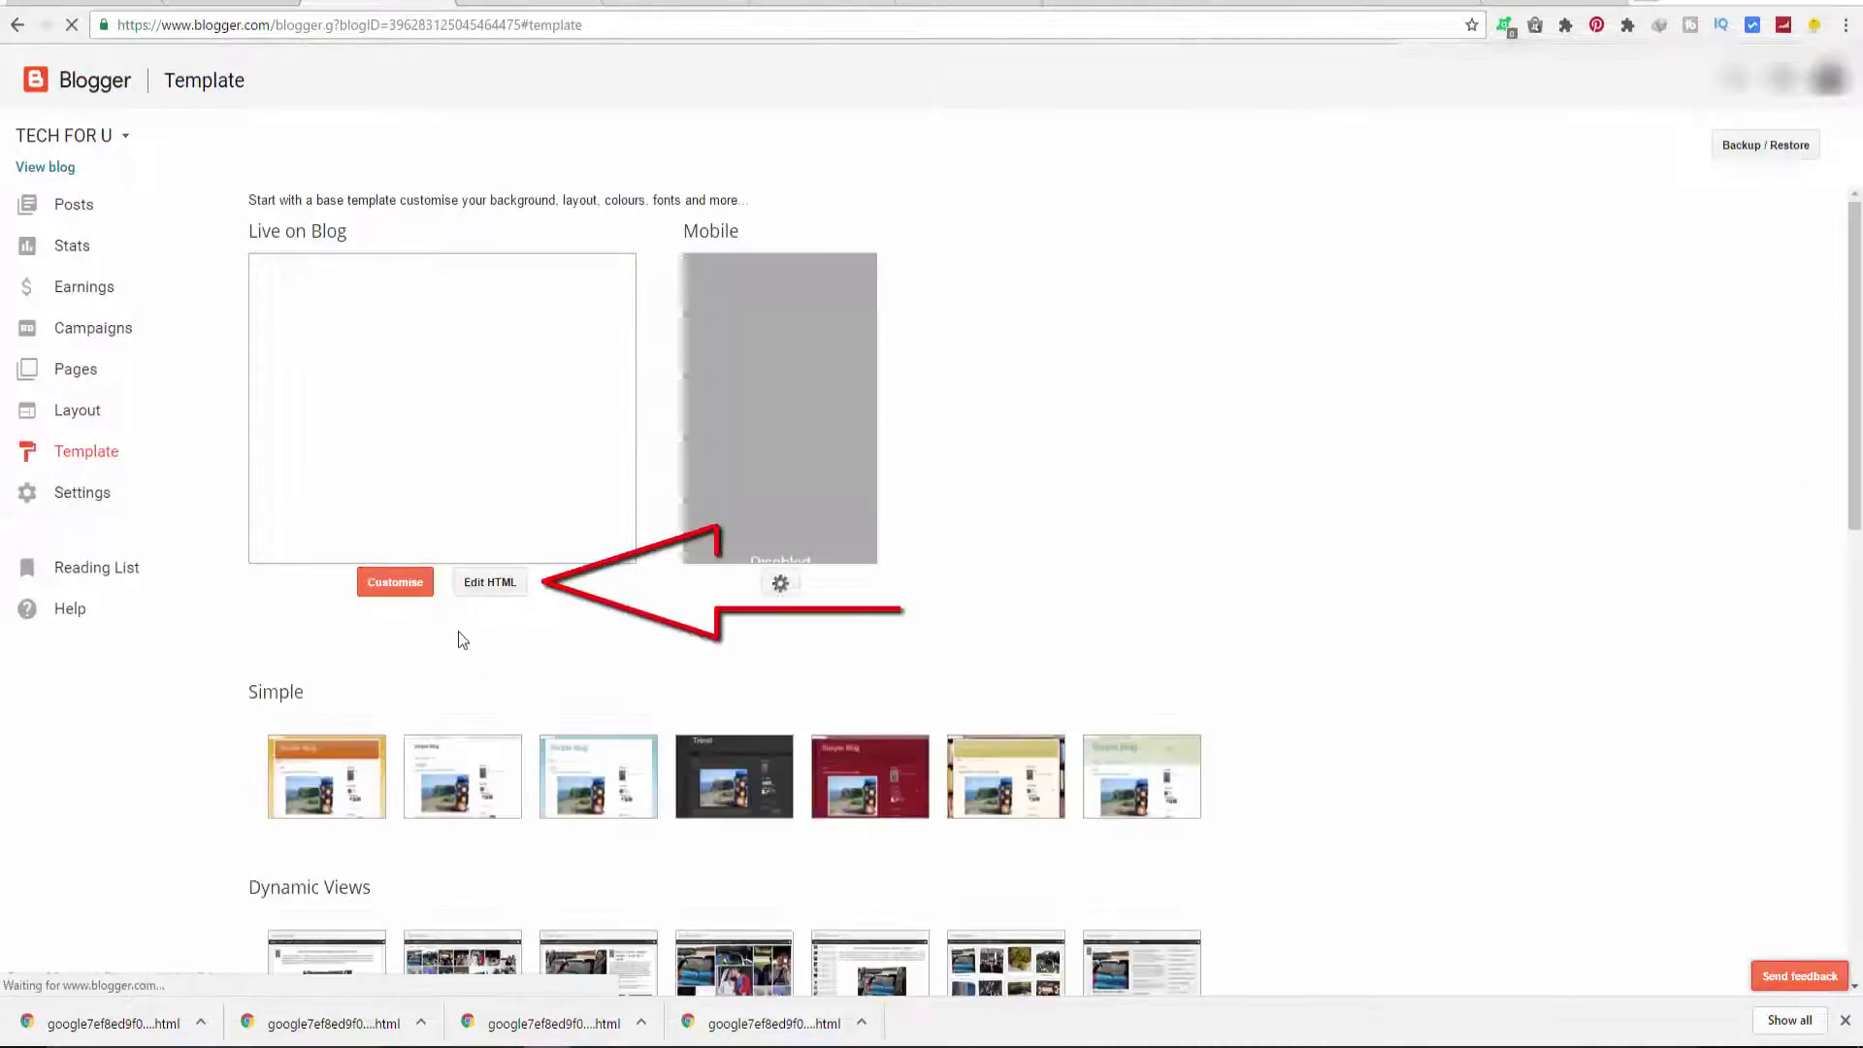
{"action": "left_click", "coordinate": [490, 583]}
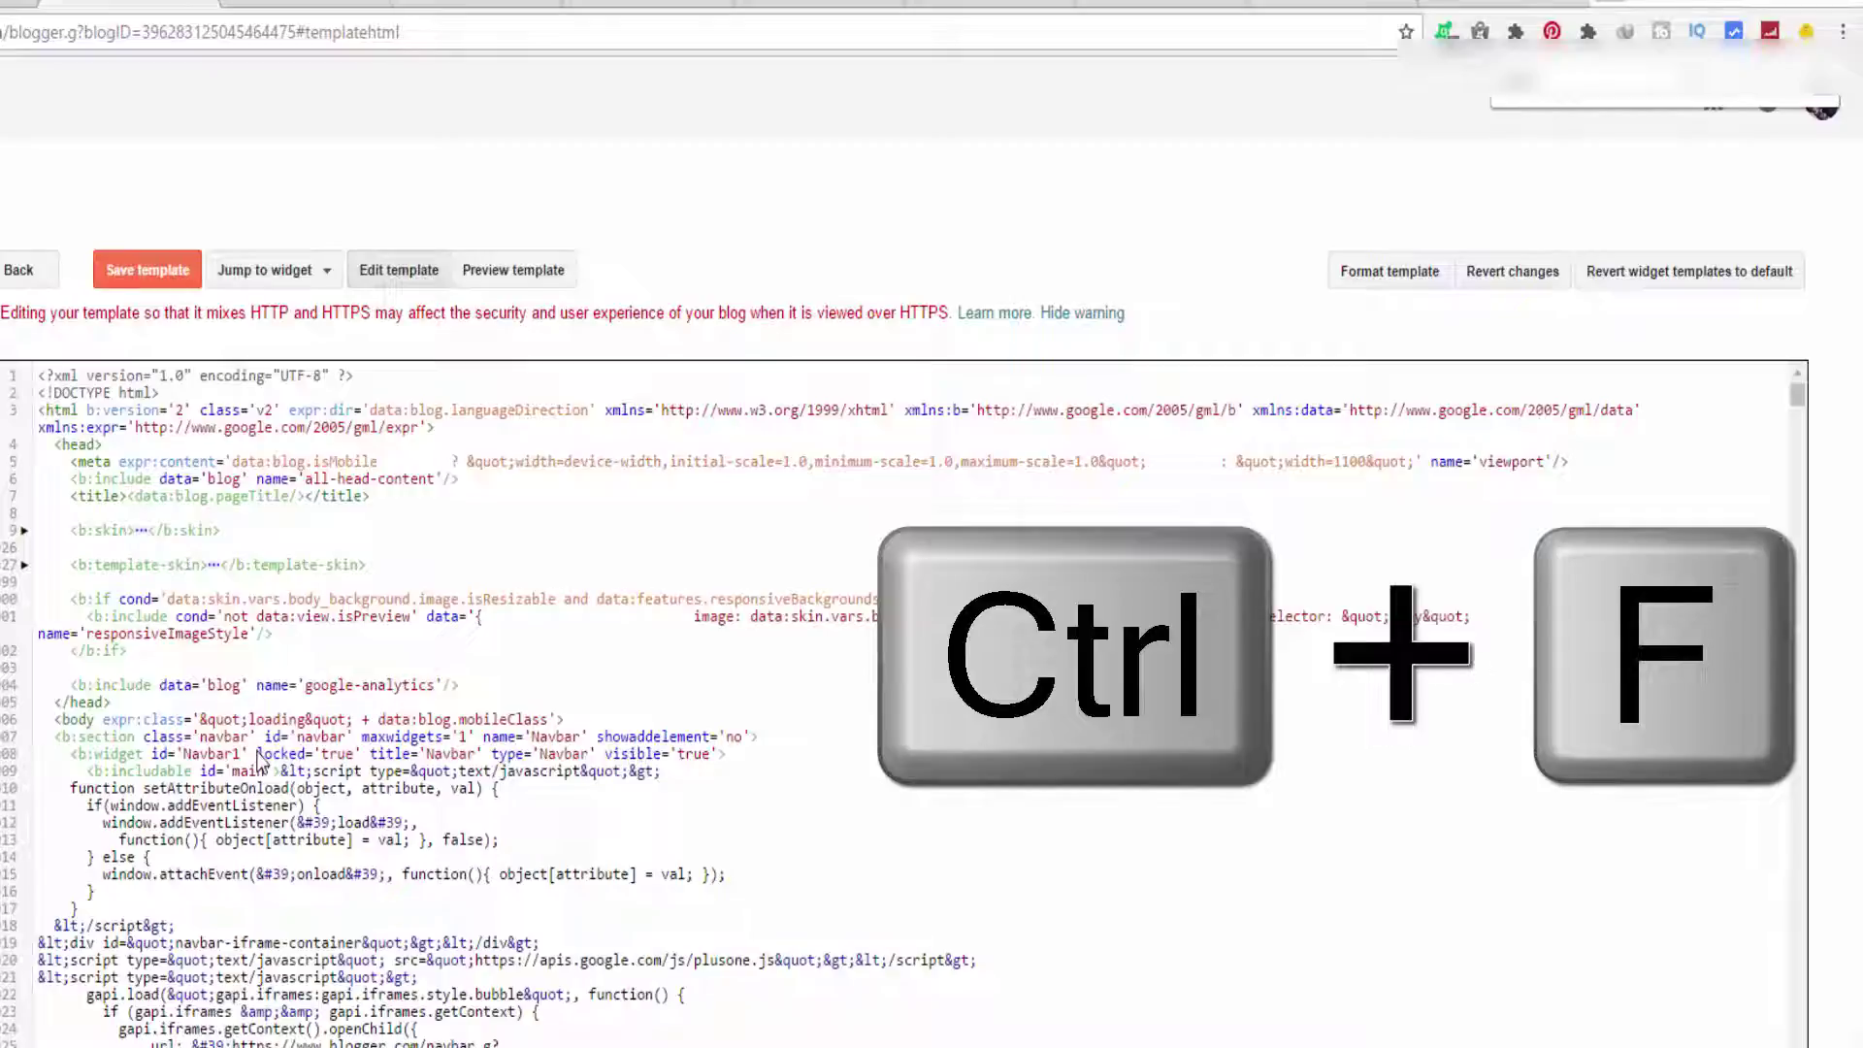
{"action": "type", "text": "head"}
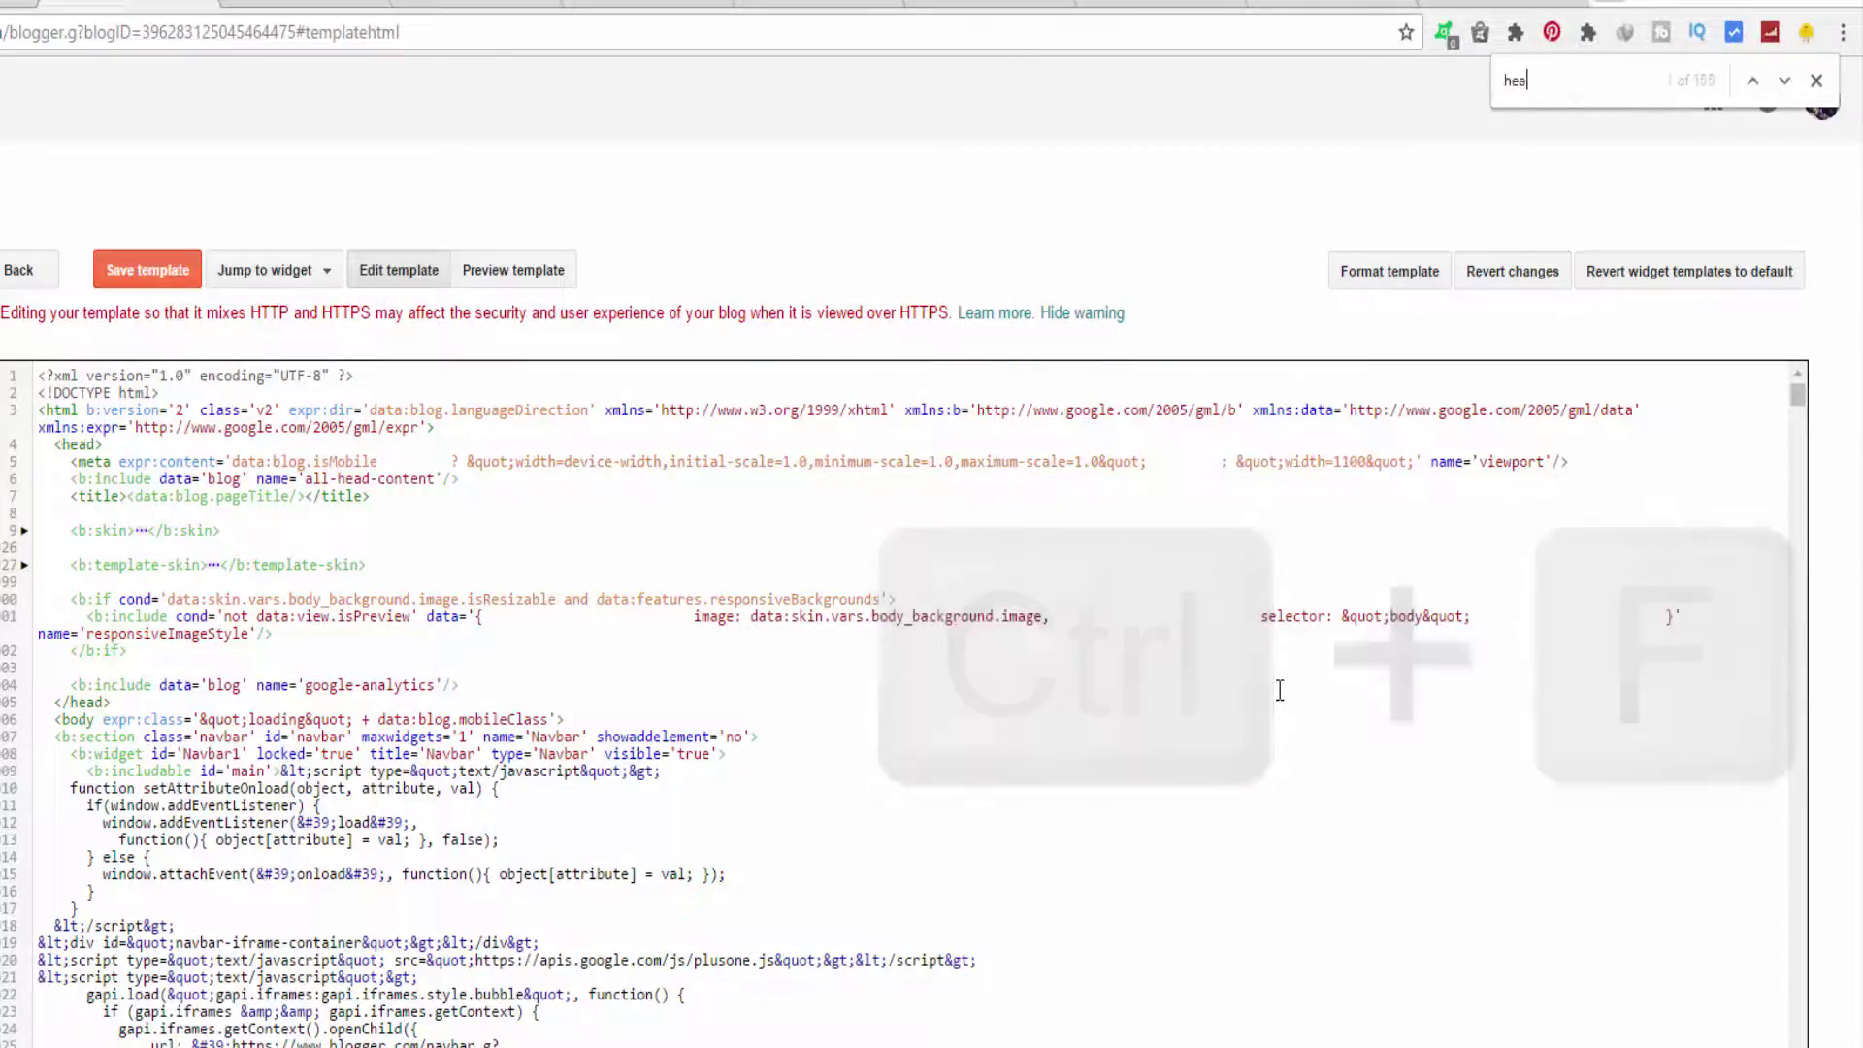
{"action": "key", "text": "Return"}
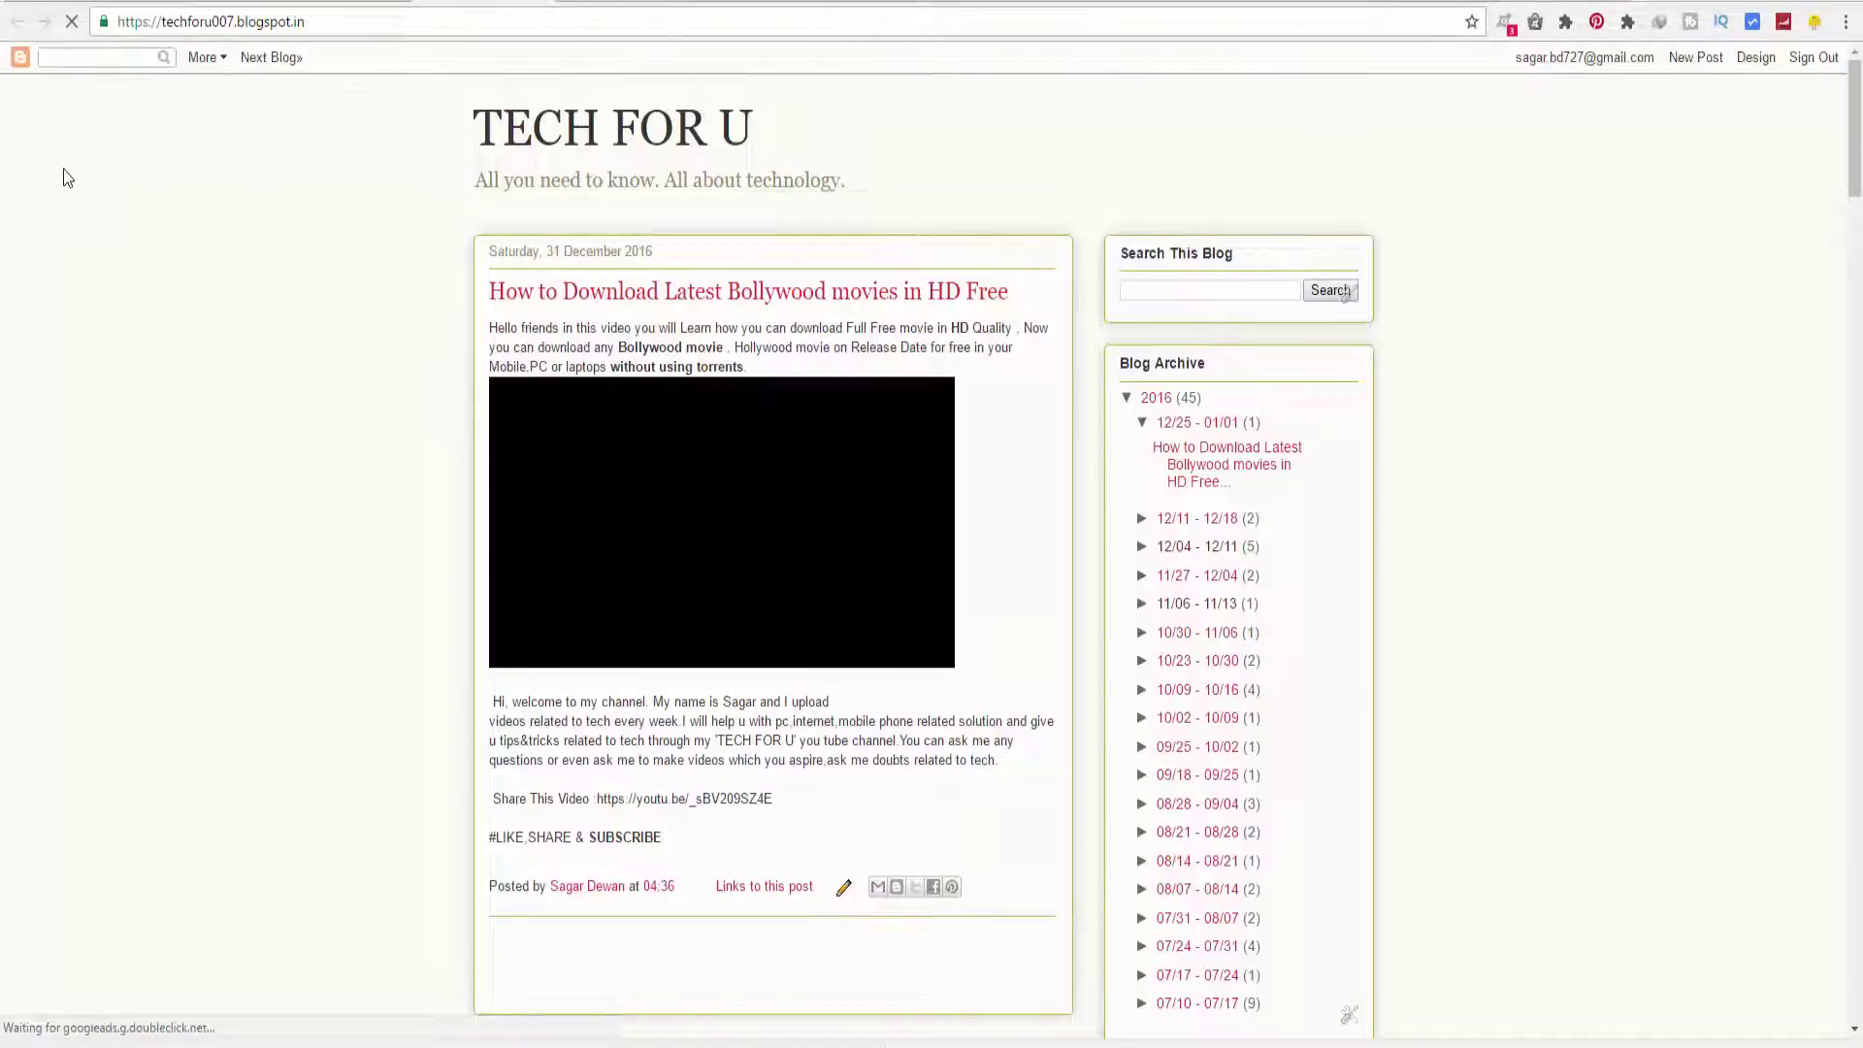
- Back on the verification page, submit VERIFY to confirm ownership of techforu007.blogspot.in
{"action": "key", "text": "ctrl+Tab"}
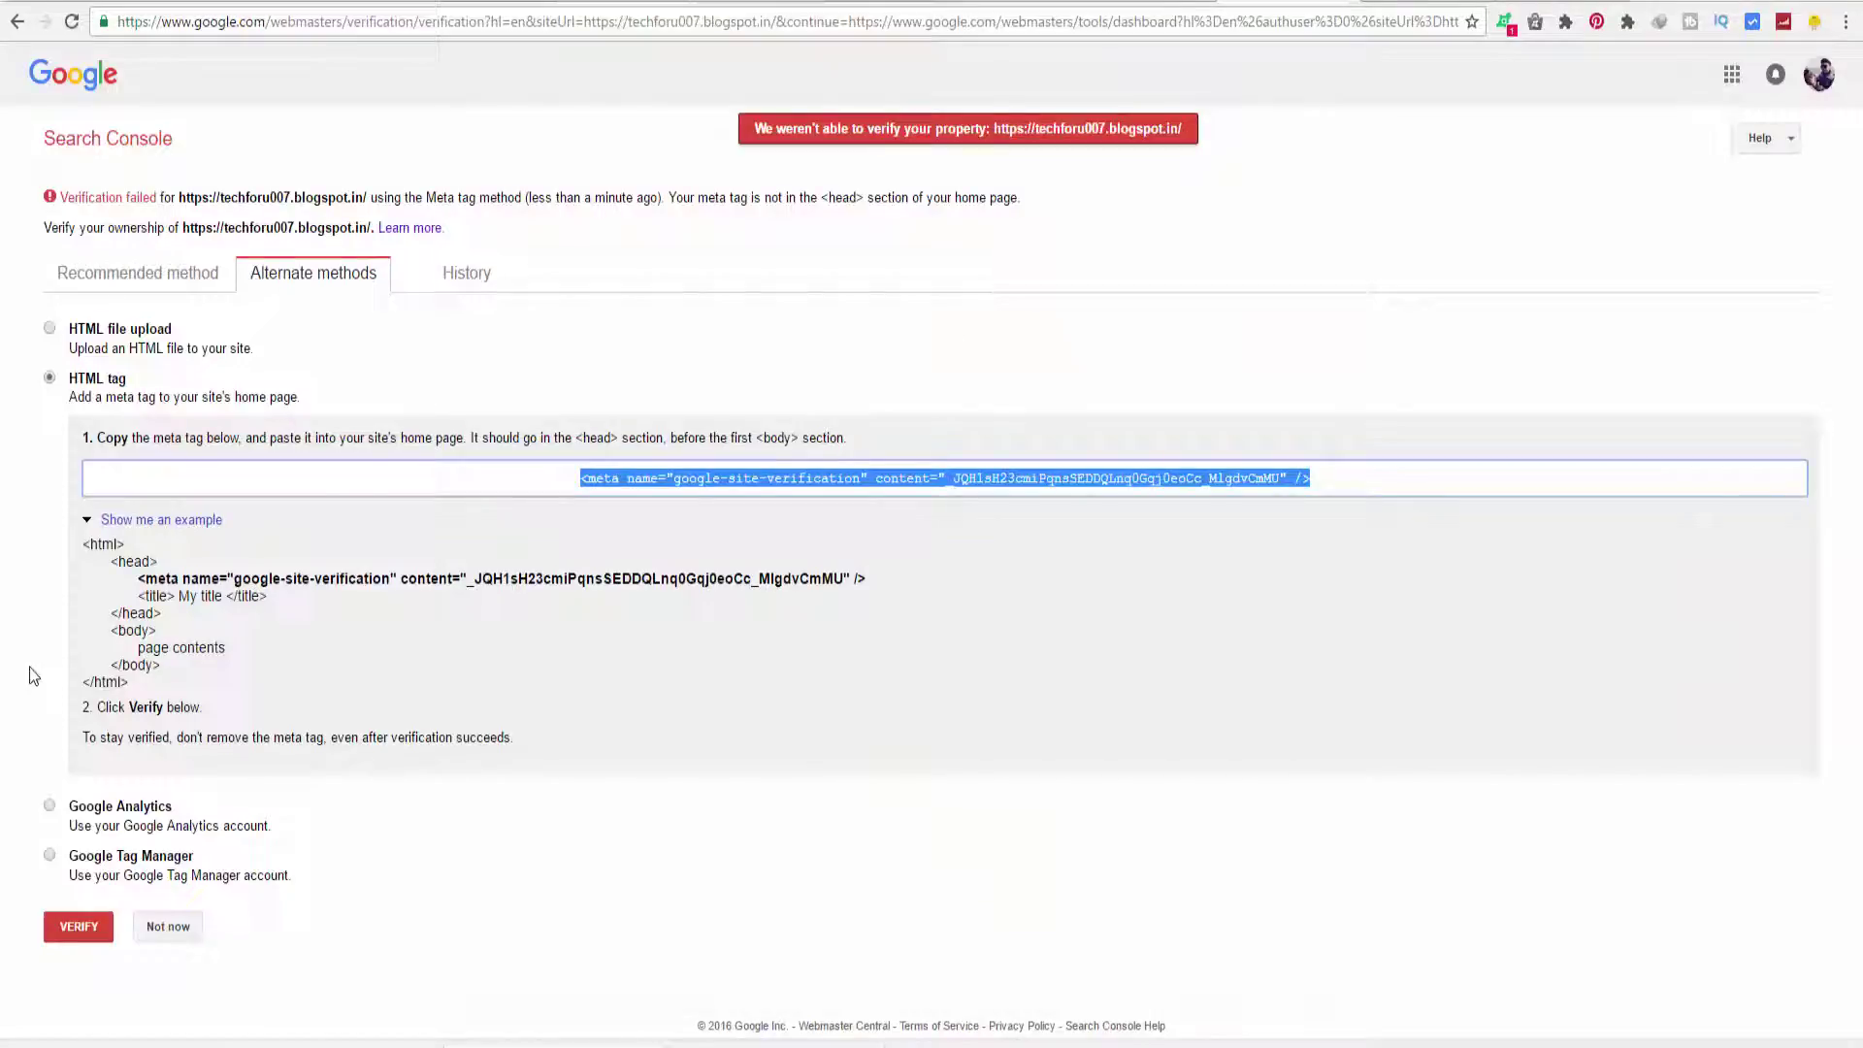
{"action": "left_click", "coordinate": [69, 939]}
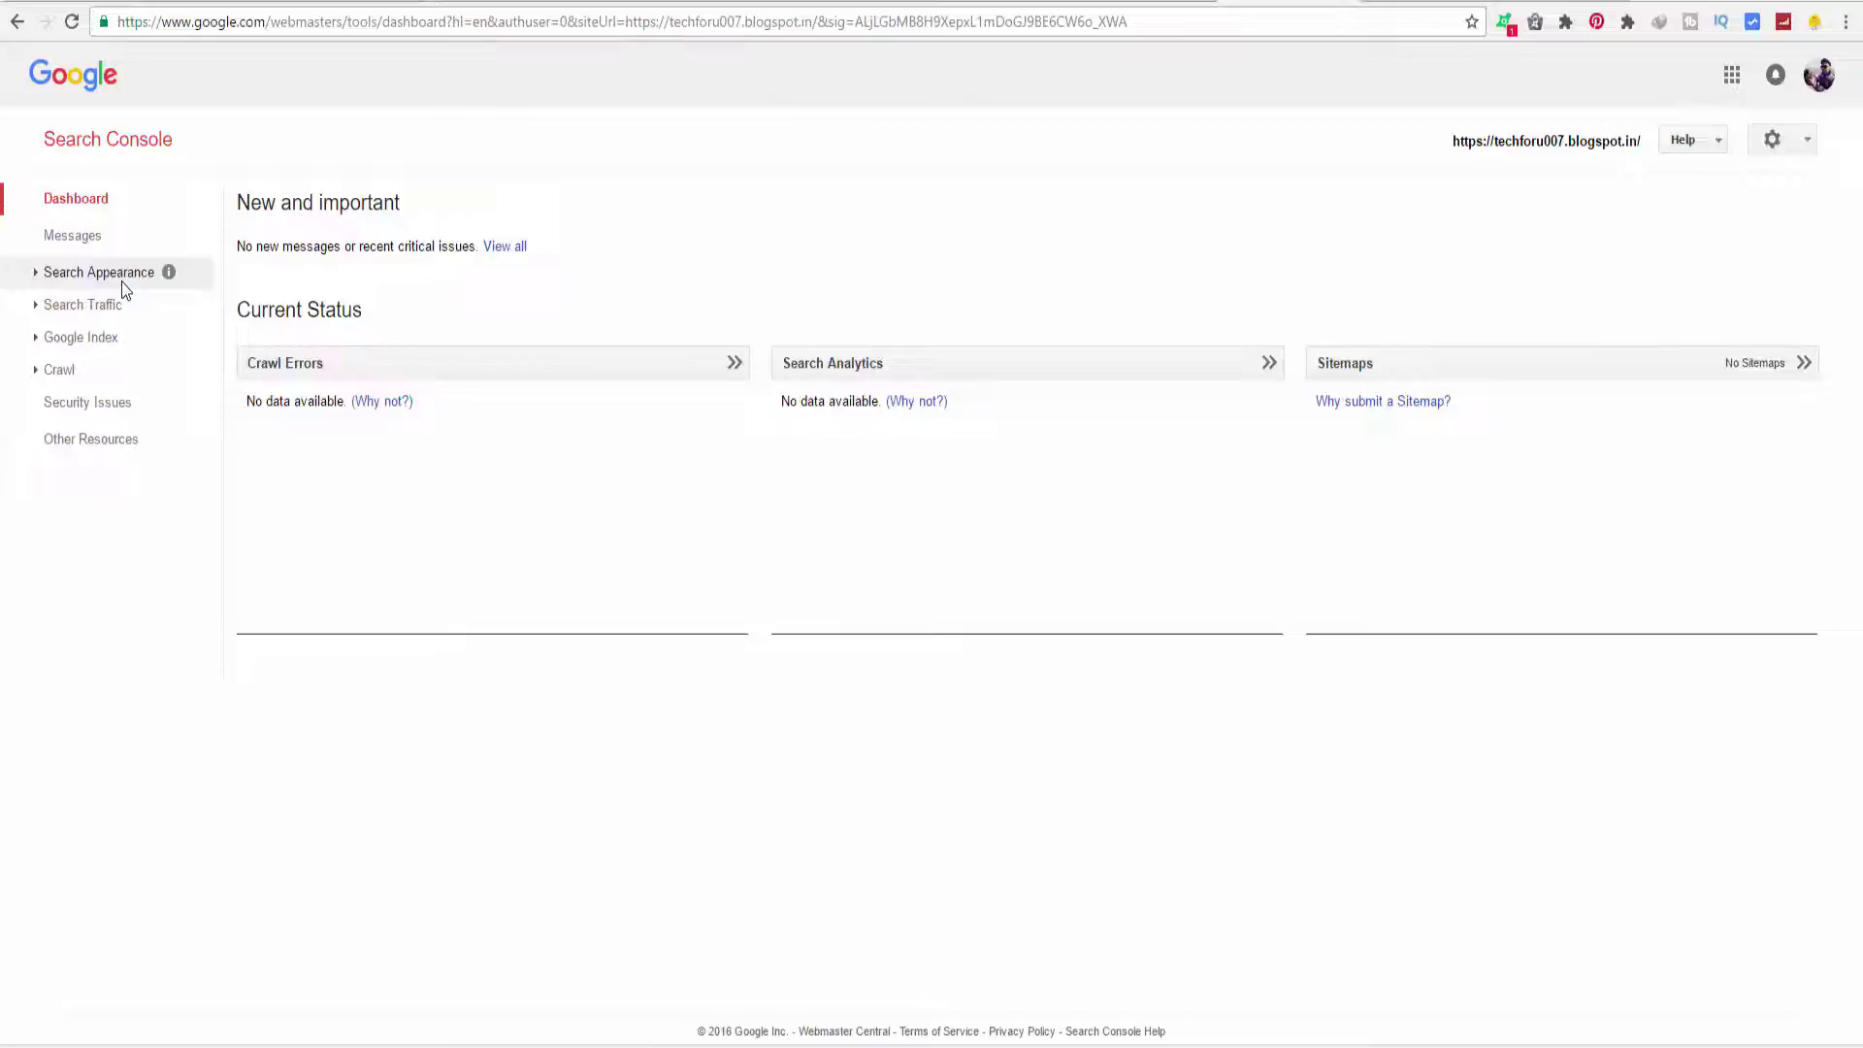
{"action": "left_click", "coordinate": [121, 280]}
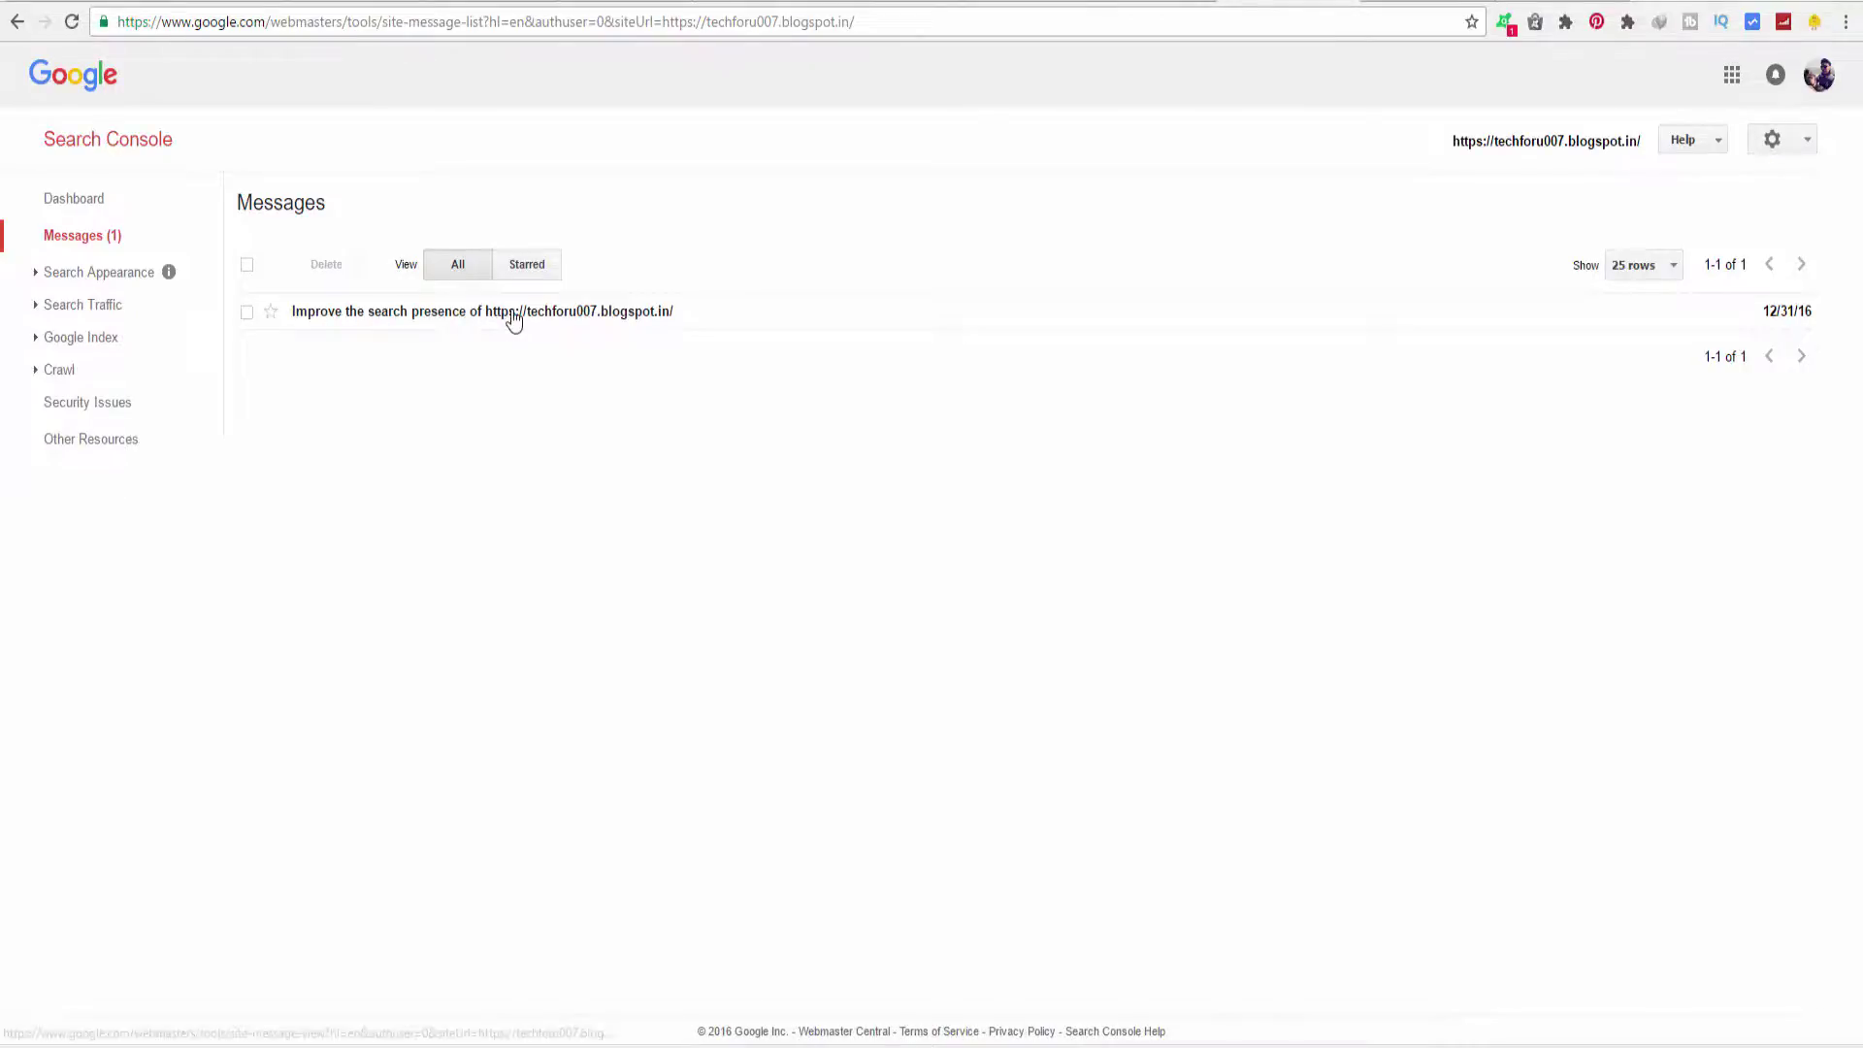
{"action": "left_click", "coordinate": [515, 319]}
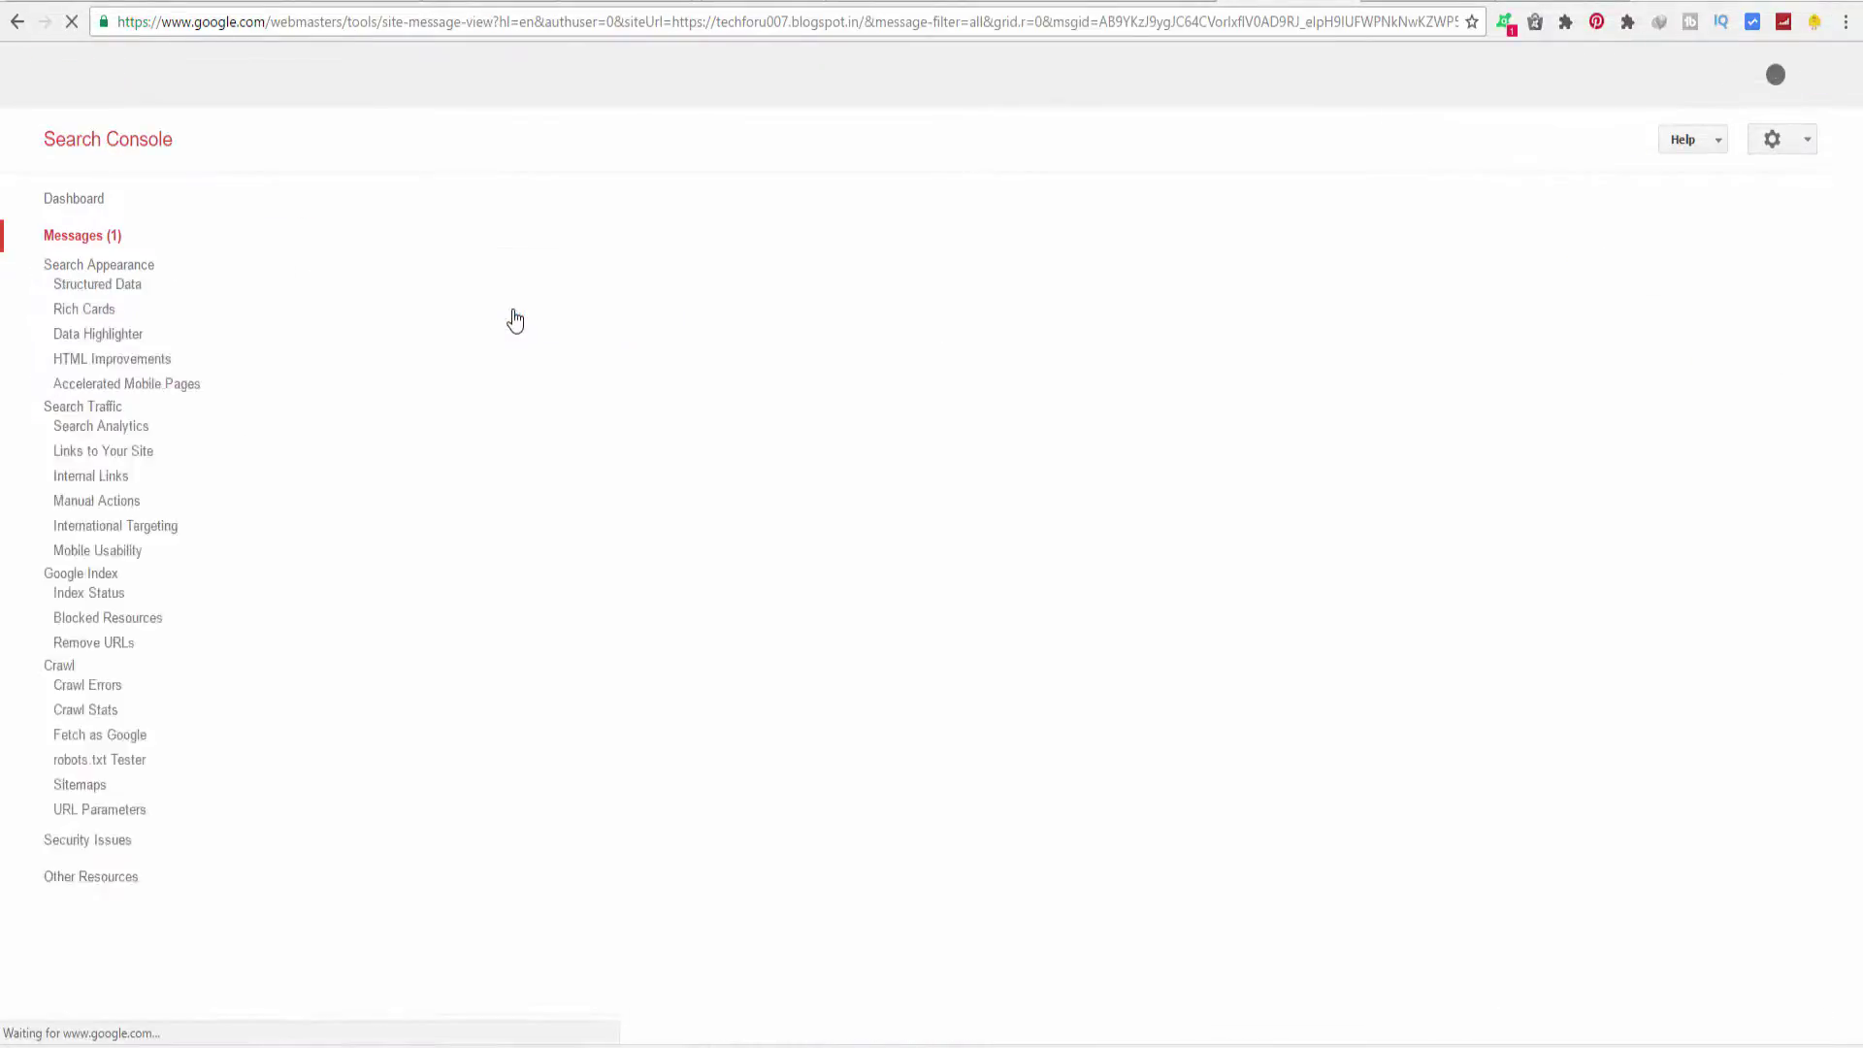